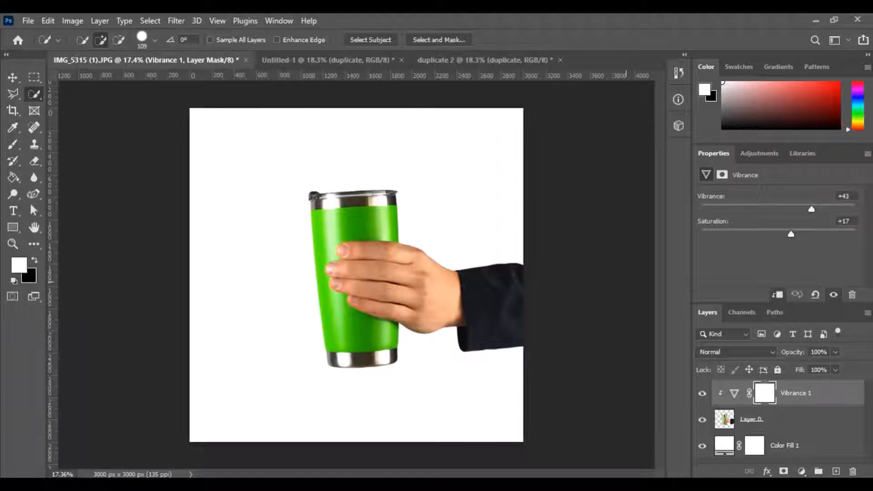
Step: Compare the edited IMG_5315 (1).JPG with the original tumbler photo in Untitled-1, ending on Untitled-1
click(335, 59)
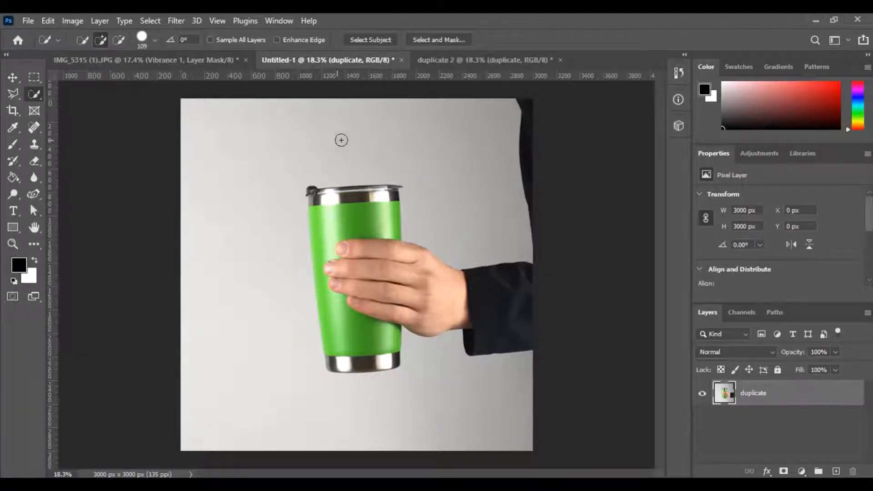
click(162, 60)
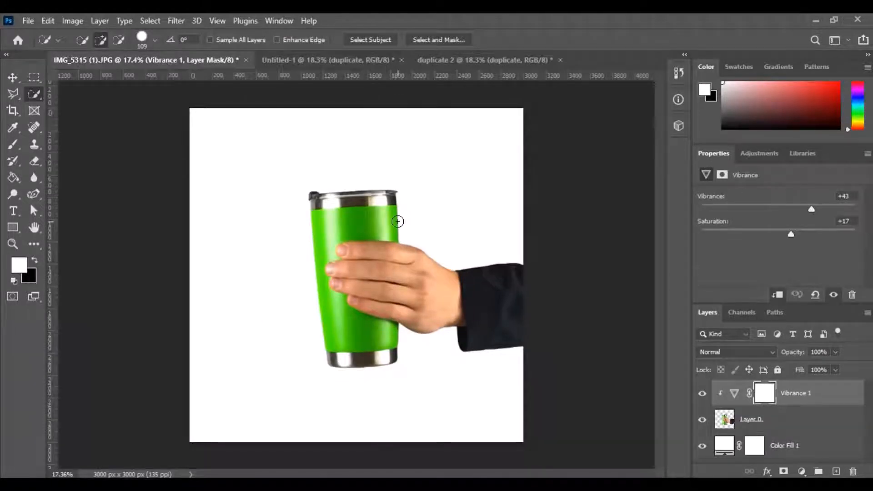
click(317, 61)
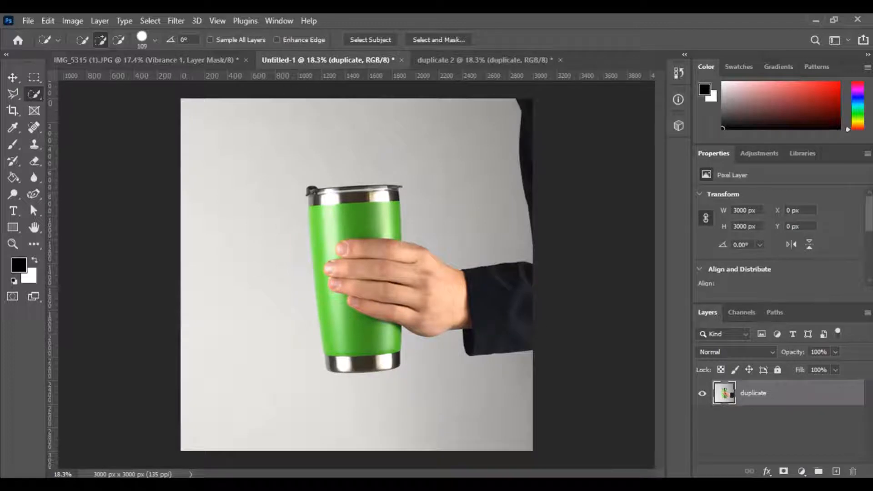
Step: Lock the duplicate layer completely and unlock it again
click(777, 369)
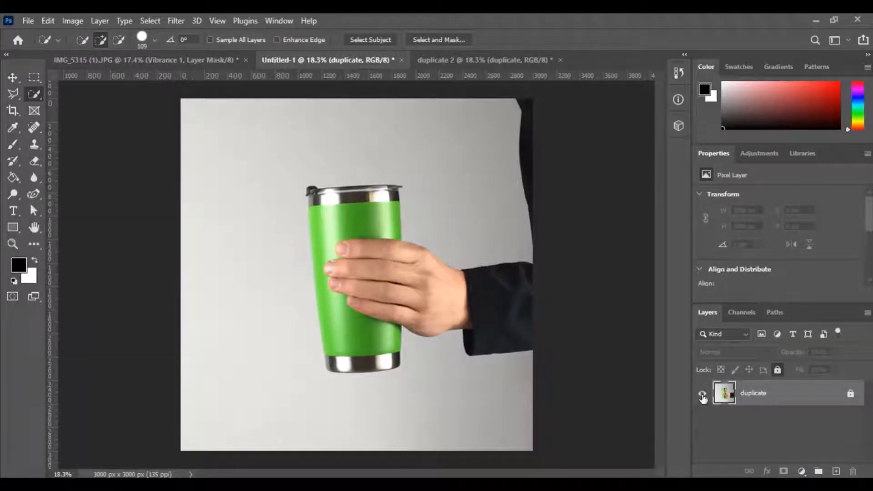
click(851, 395)
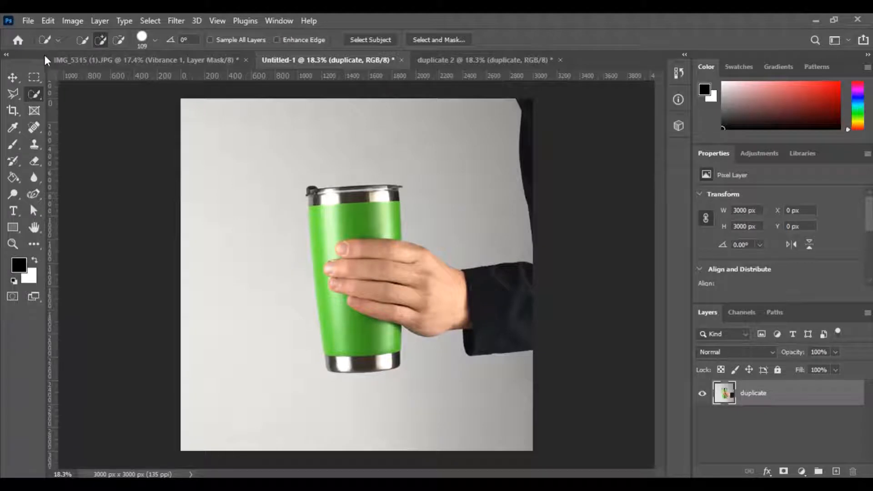
Step: Select the light gray background beside the tumbler with the Magic Wand tool
right_click(36, 91)
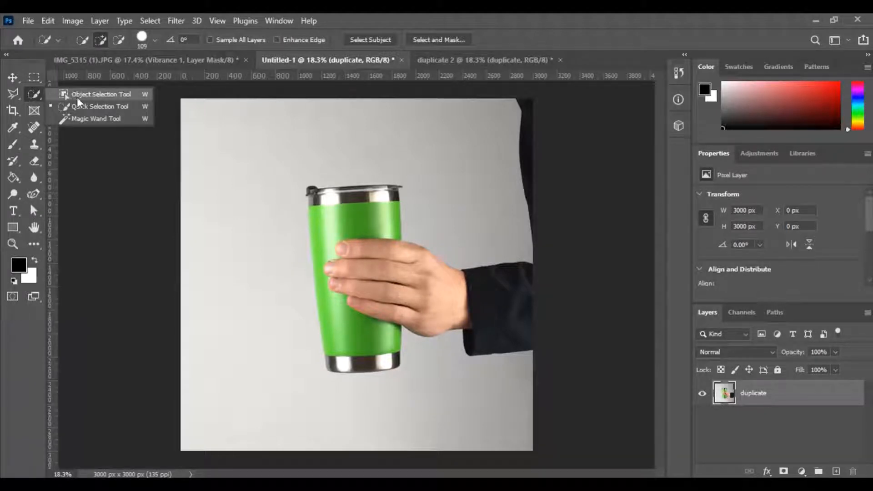
click(40, 91)
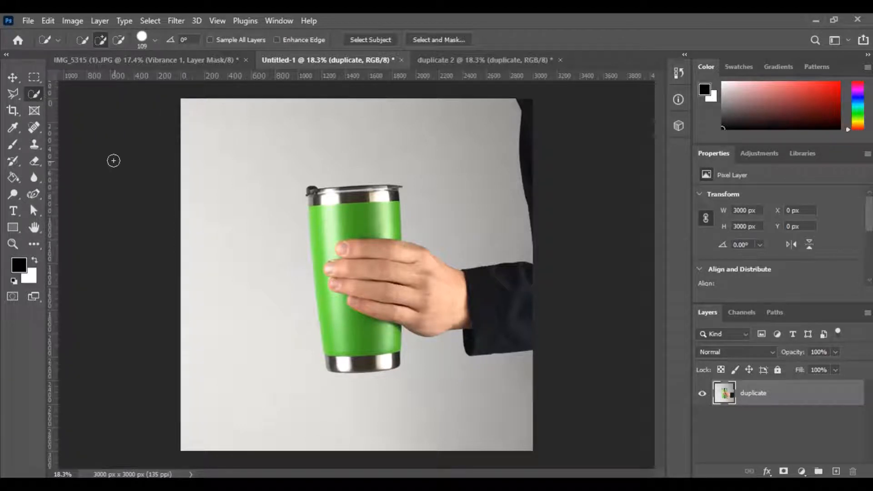
right_click(33, 97)
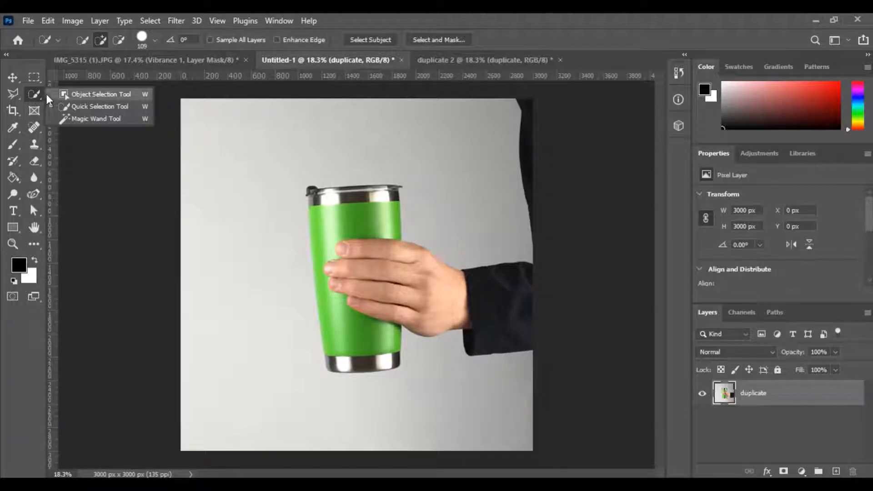
click(89, 118)
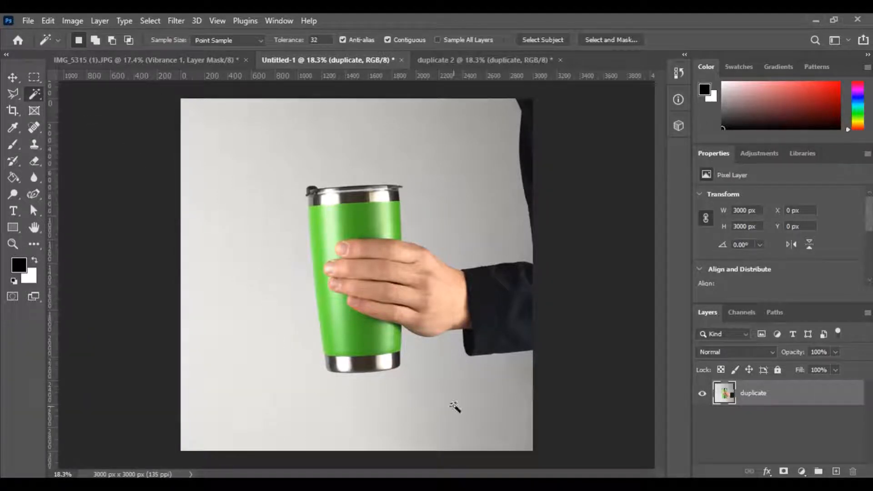
click(255, 168)
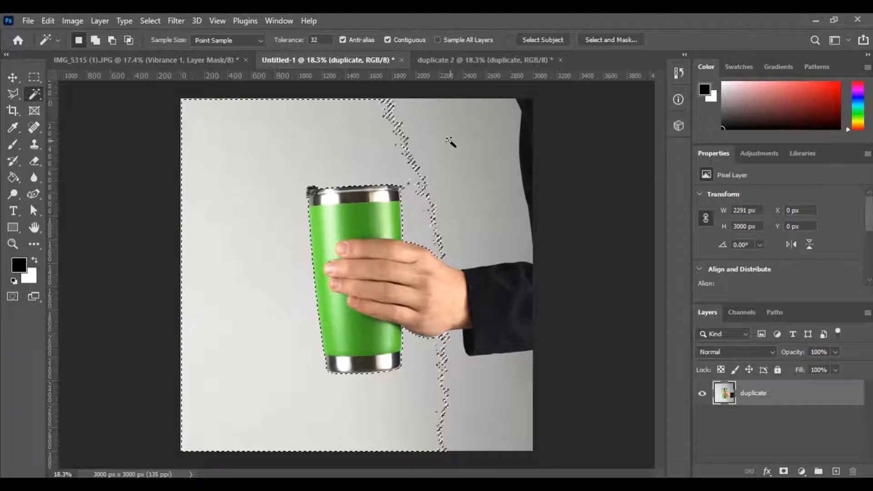
Step: Extend the background selection along the photo's upper edge using the Quick Selection tool with an 8 px brush
click(34, 95)
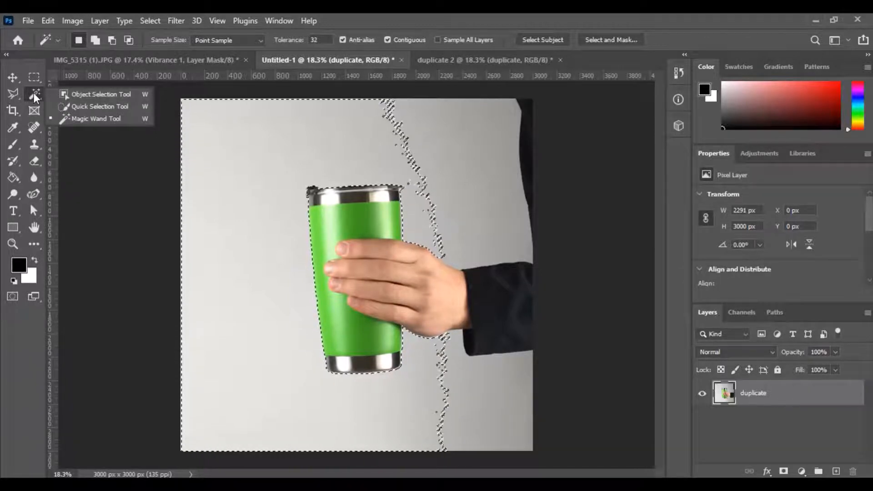
click(100, 106)
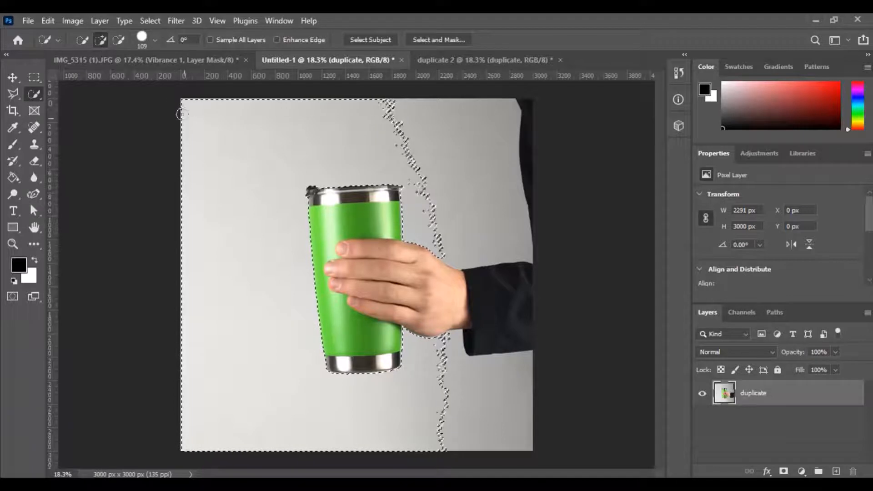
click(155, 40)
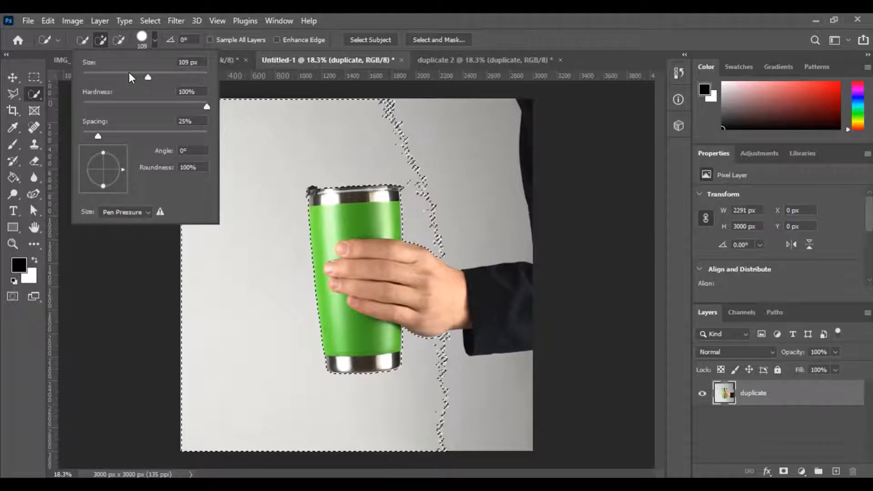
drag(92, 72, 88, 72)
click(154, 40)
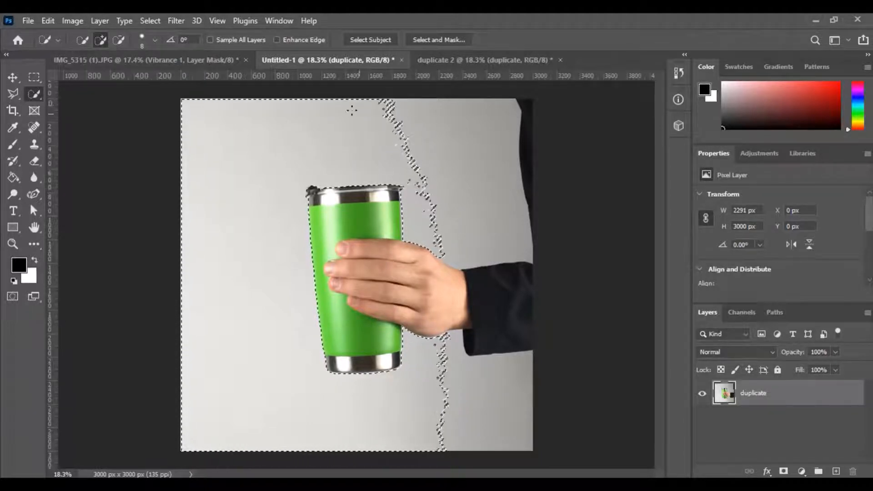
drag(384, 115, 475, 116)
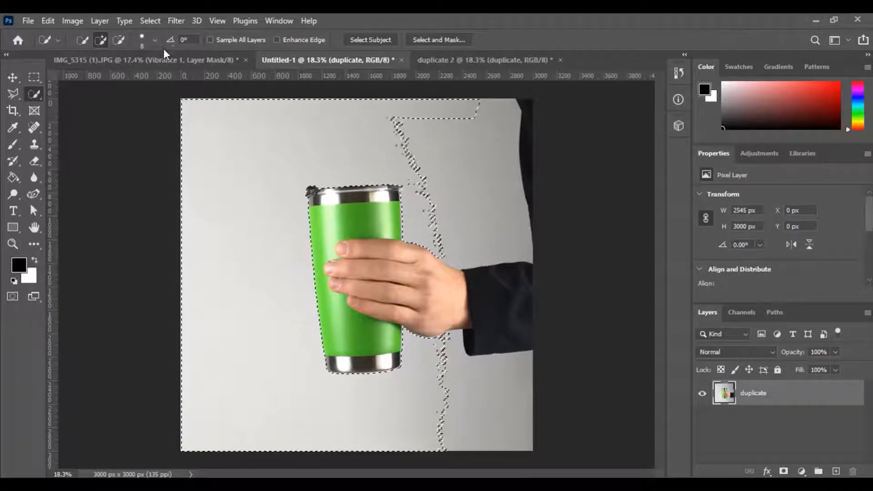
Step: Add the remaining background and dark strip to the selection with a 111 px brush, try deleting it, and undo
click(155, 40)
drag(89, 72, 148, 73)
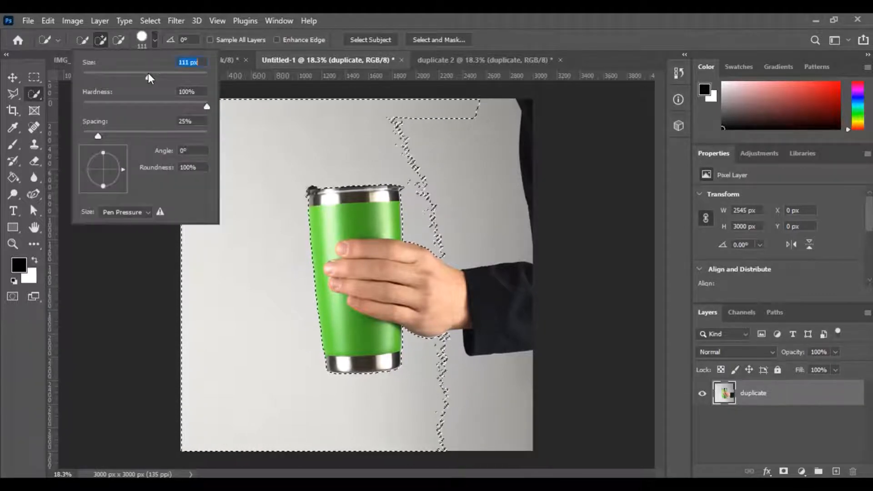
click(155, 40)
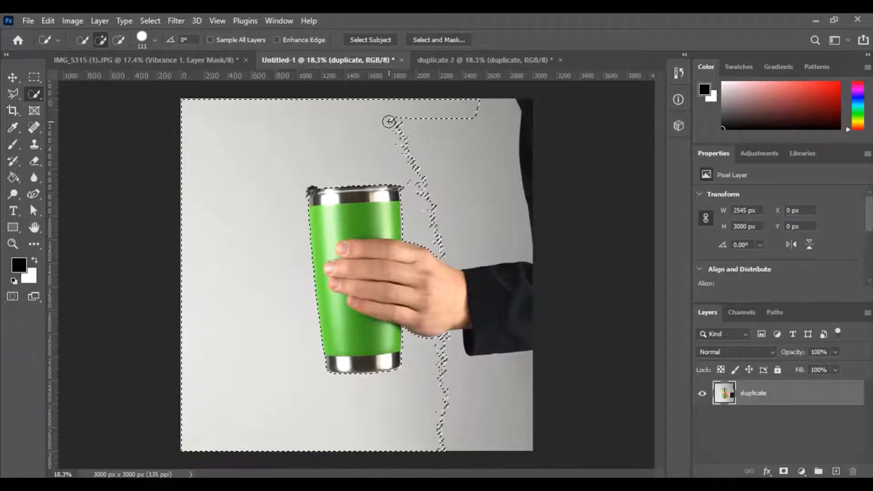
mouse_move(389, 122)
mouse_down()
mouse_move(444, 148)
mouse_move(520, 215)
mouse_move(458, 209)
mouse_move(471, 175)
mouse_move(524, 214)
mouse_move(511, 197)
mouse_move(529, 200)
mouse_move(532, 223)
mouse_move(529, 150)
mouse_up()
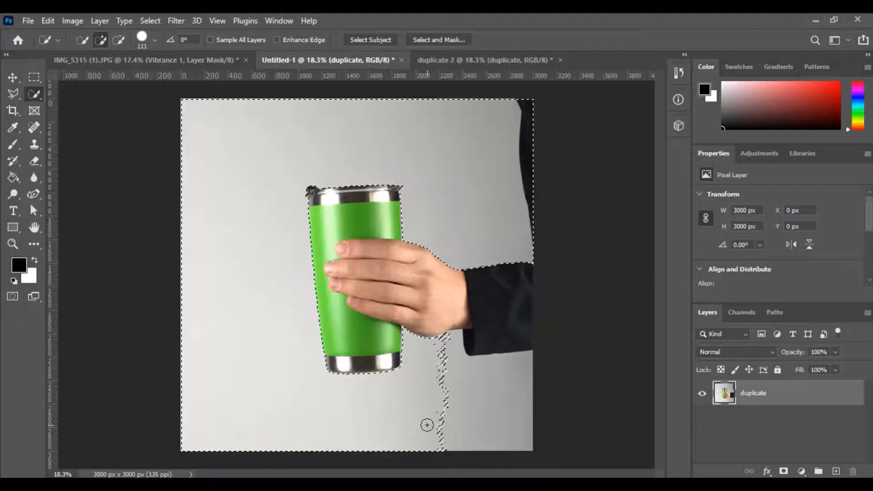
drag(463, 421, 491, 417)
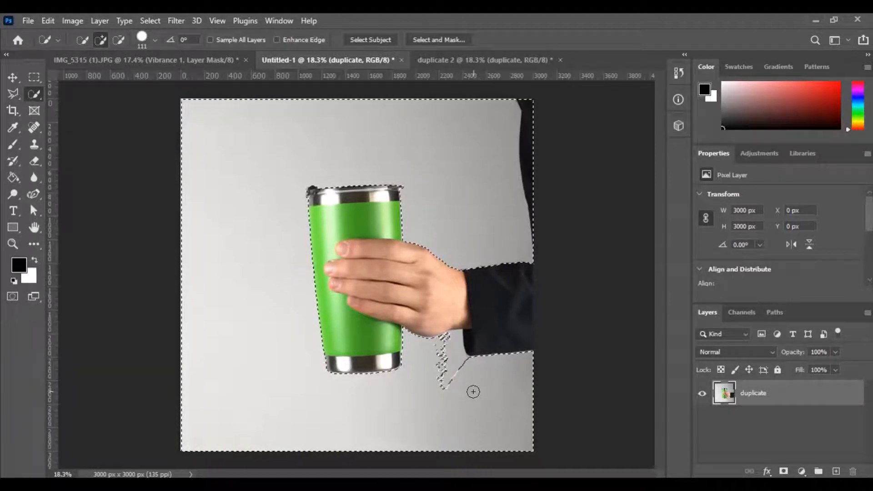
drag(453, 334, 454, 359)
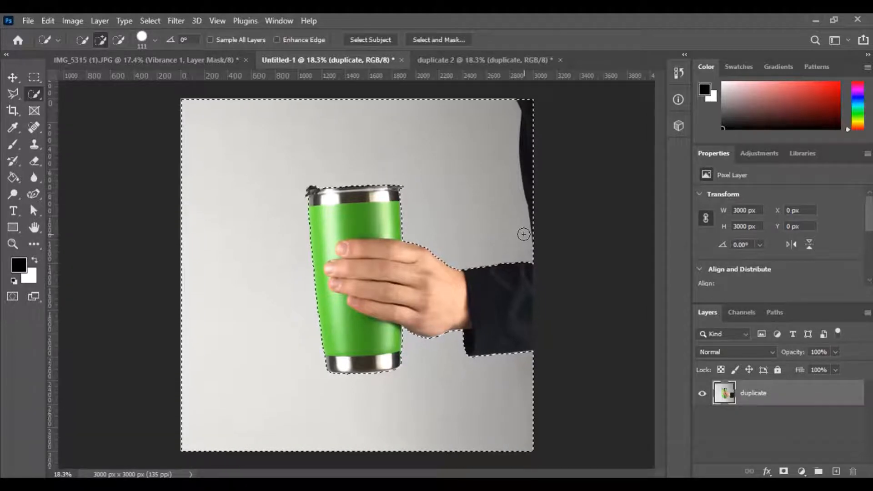
key(Delete)
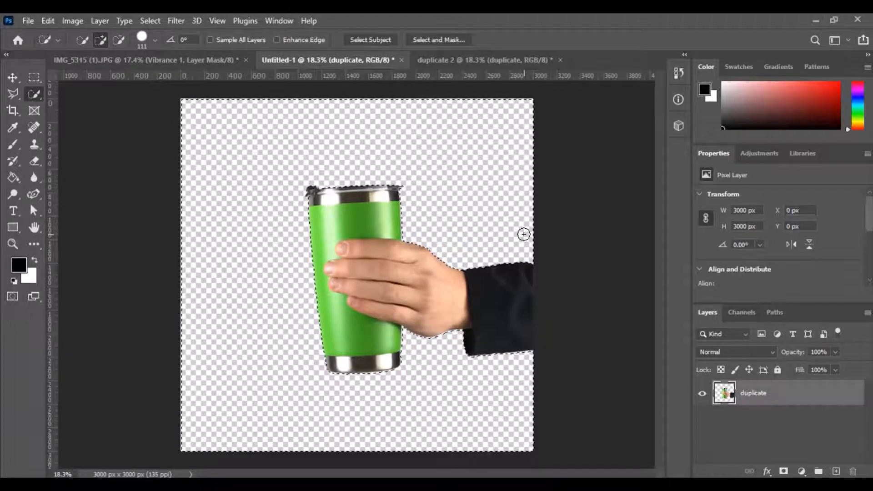
key(ctrl+z)
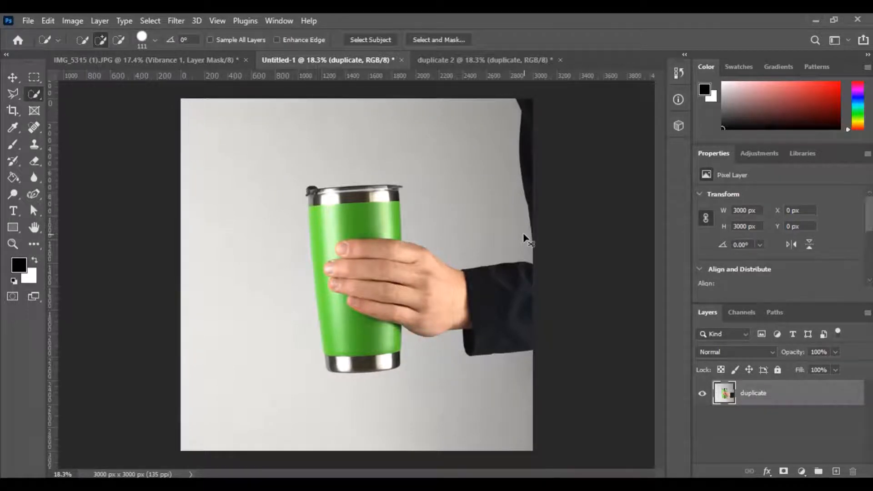
Step: Select the whole background around the hand and tumbler with the Quick Selection tool, try deleting it, and undo the deletion
right_click(34, 94)
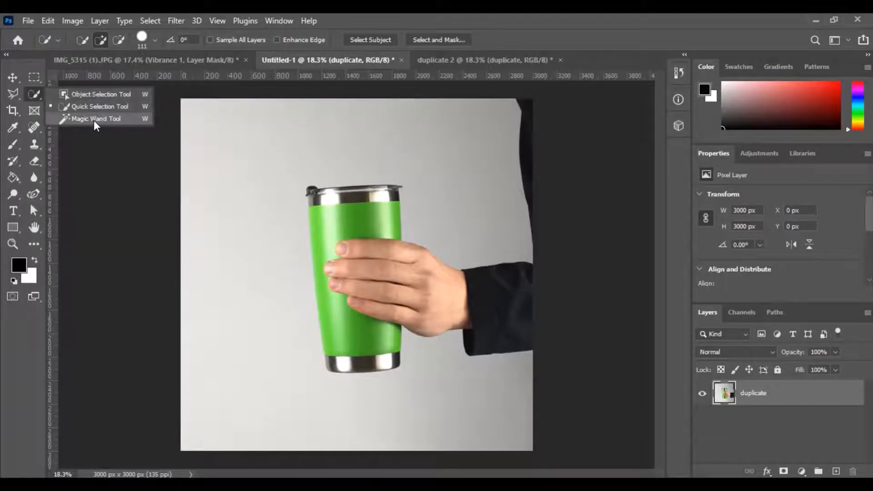
click(87, 108)
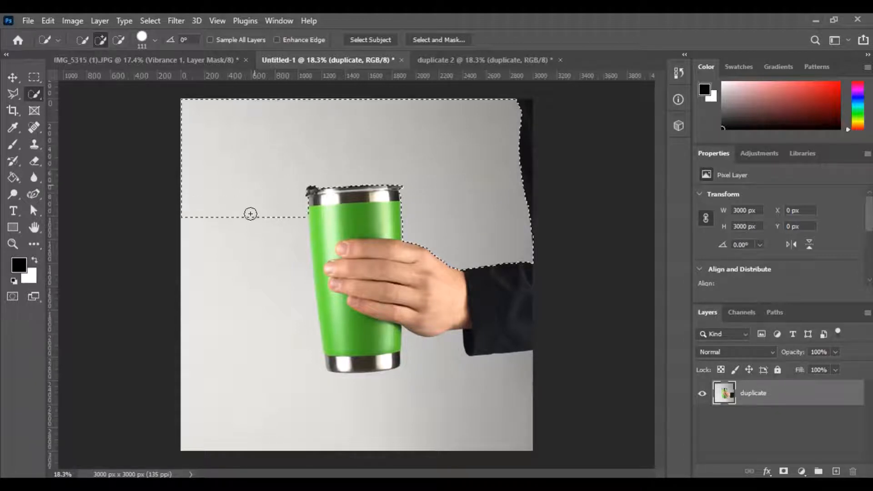
drag(251, 213, 264, 310)
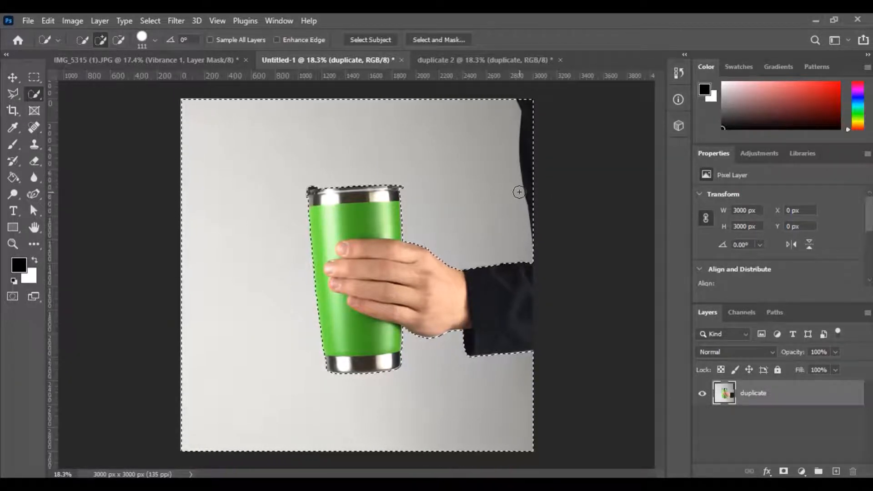
key(Delete)
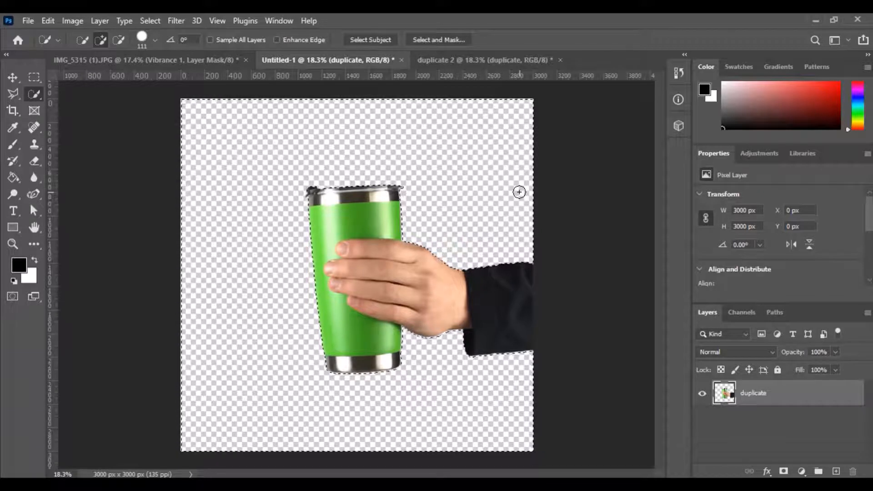
key(ctrl+z)
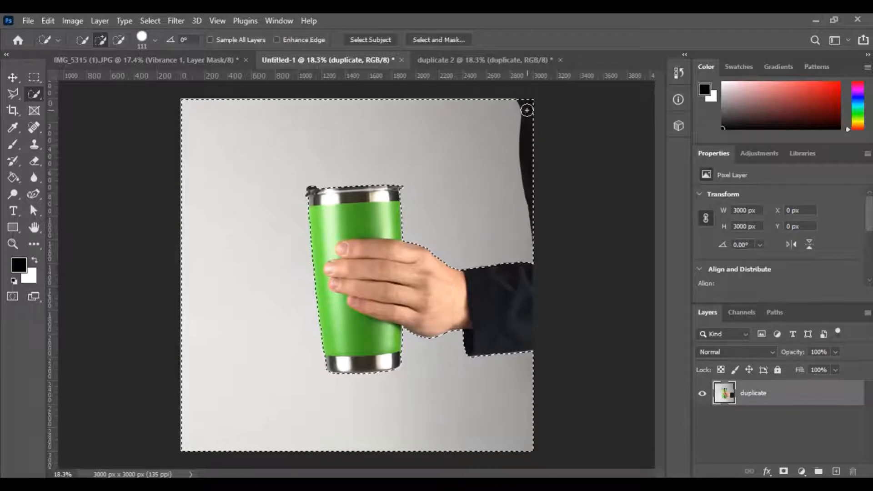
Step: Subtract the dark clothing strip above the sleeve from the background selection and add it back
drag(524, 96, 527, 110)
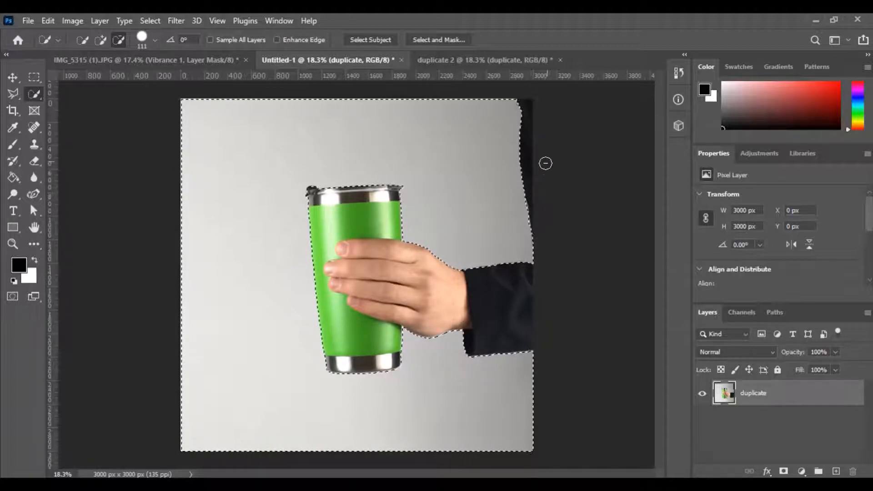
scroll(531, 219, up, 5)
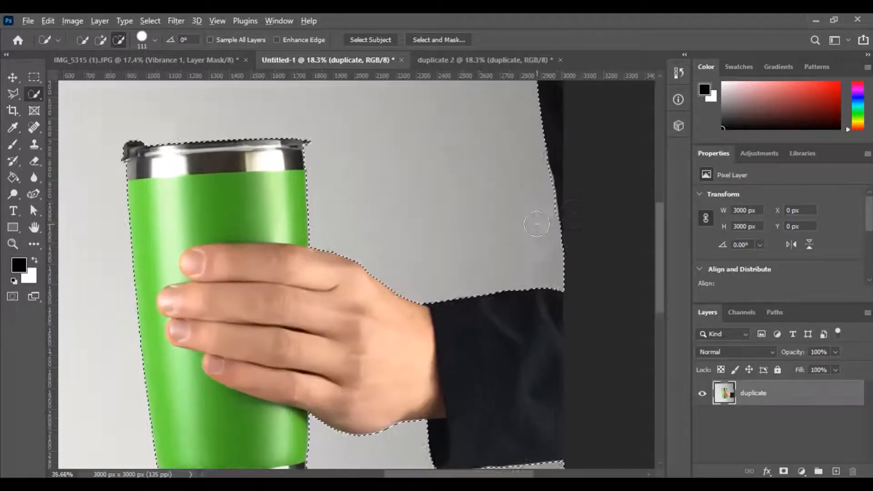
scroll(573, 177, down, 3)
scroll(566, 195, down, 5)
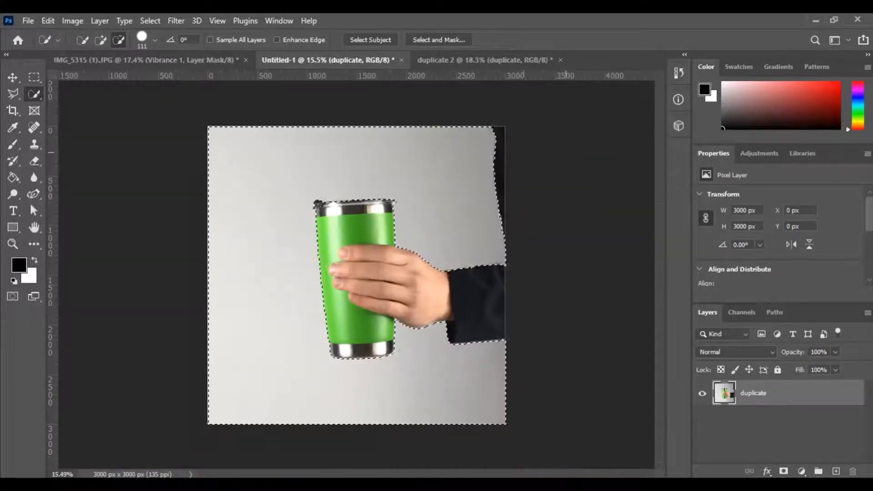
click(101, 41)
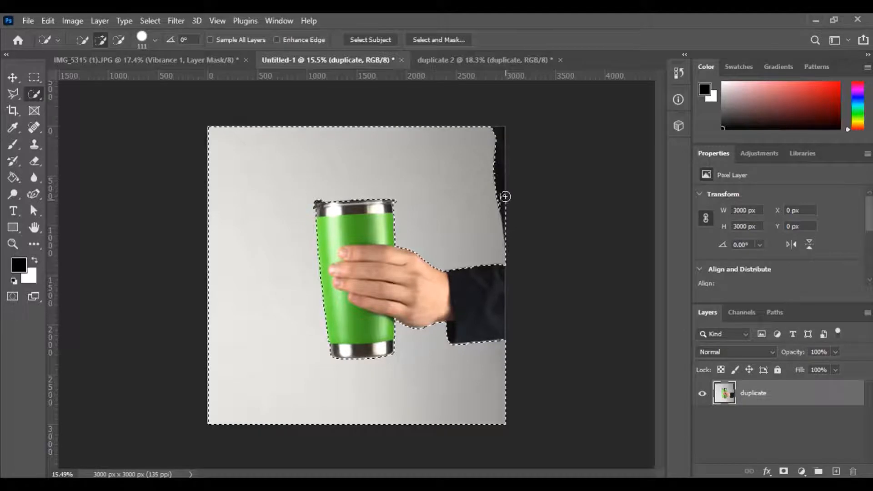
mouse_move(505, 197)
mouse_down()
mouse_move(503, 150)
mouse_move(499, 195)
mouse_up()
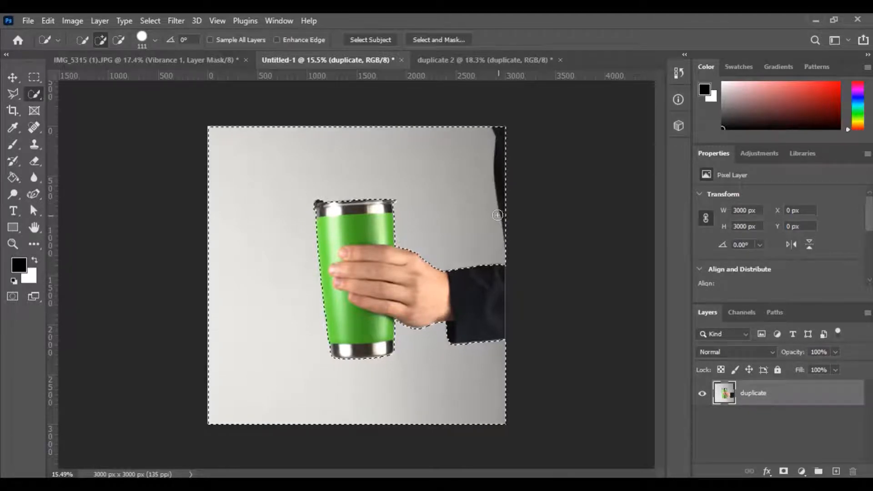
Step: Delete the selected background, clear the selection, and undo both to restore the photo with its selection
key(Delete)
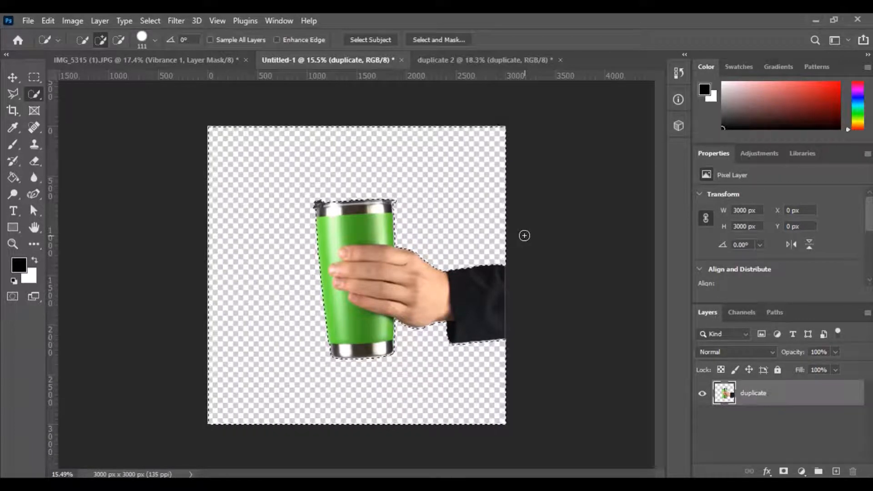
key(ctrl+d)
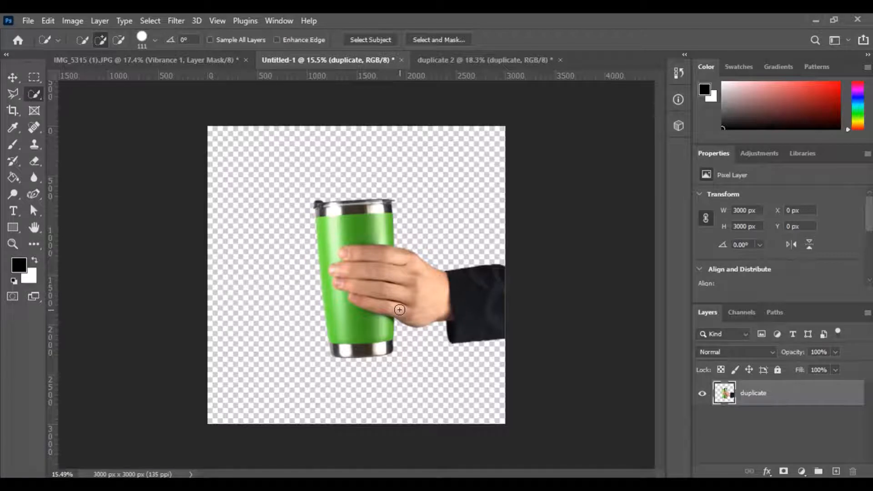
key(ctrl+z)
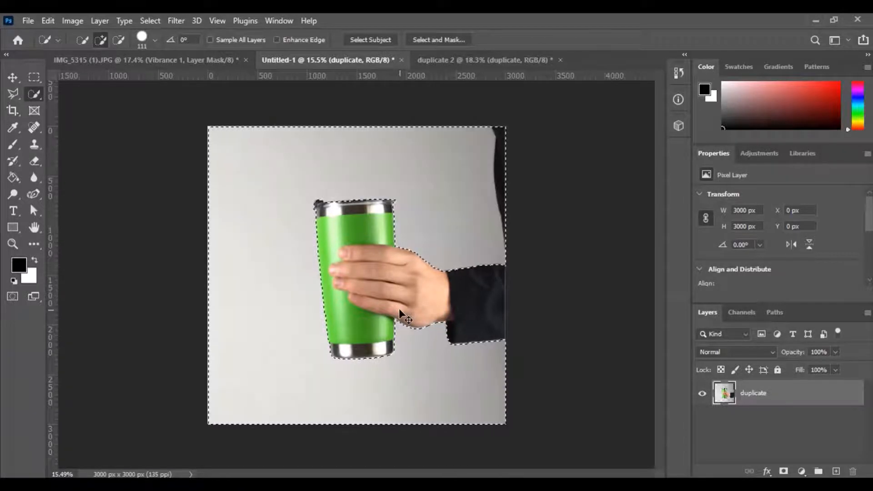
Step: Clear the background selection and activate the Pen tool in Path mode for outlining the sleeve's upper edge
key(ctrl+d)
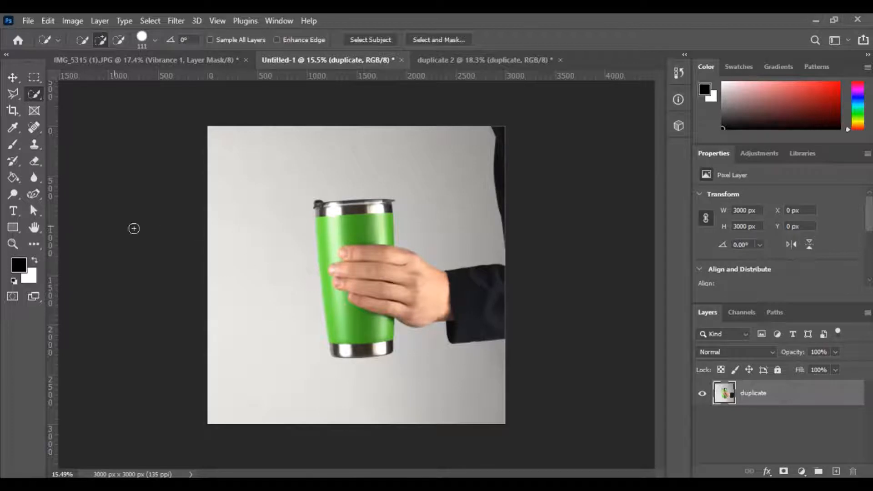
click(33, 195)
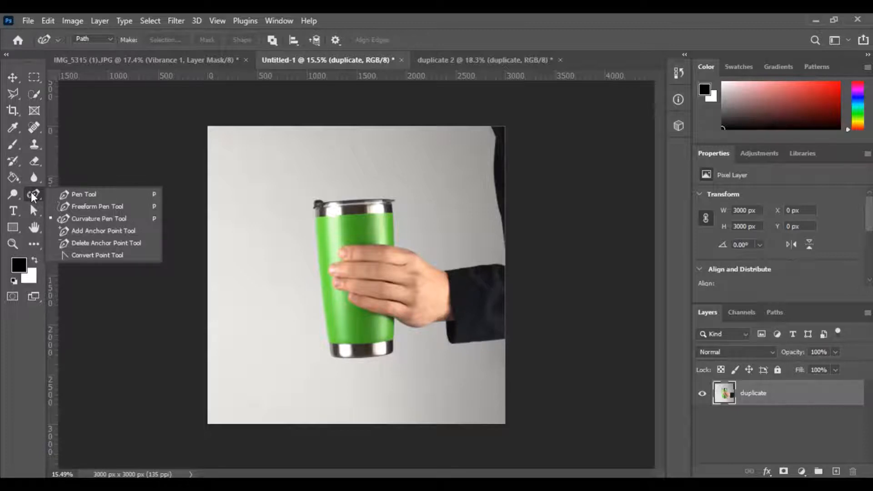
click(87, 198)
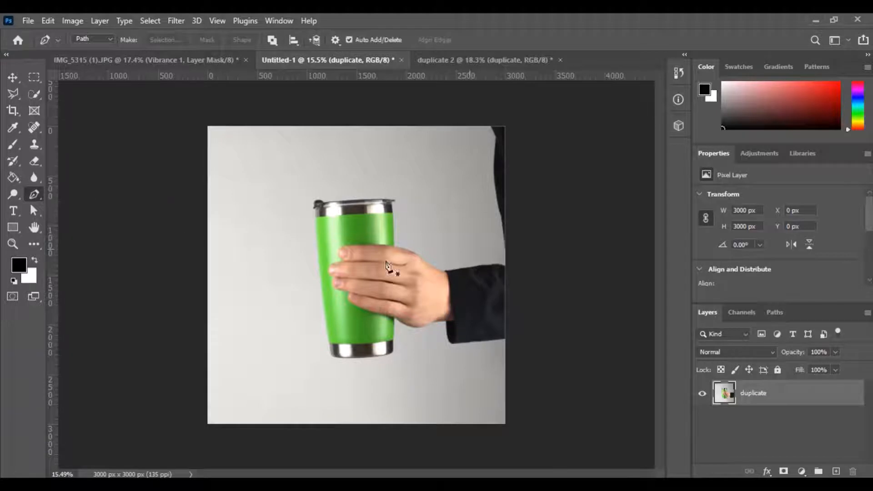
scroll(515, 273, up, 10)
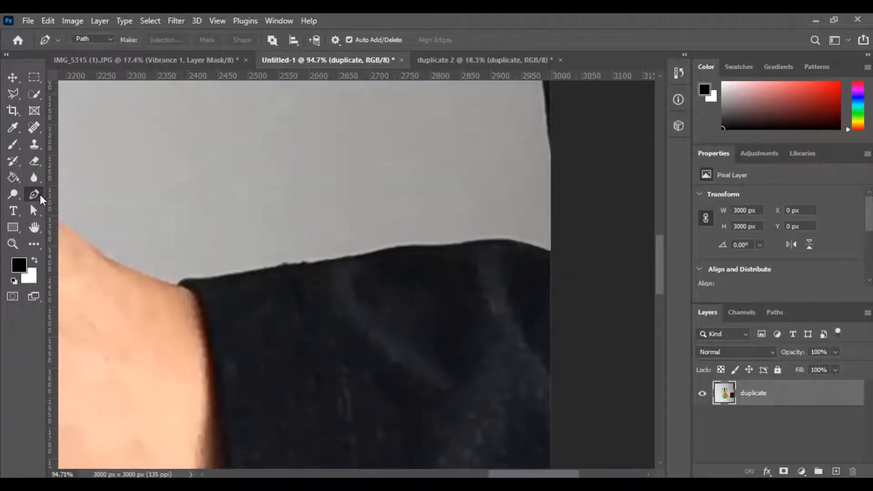
right_click(40, 197)
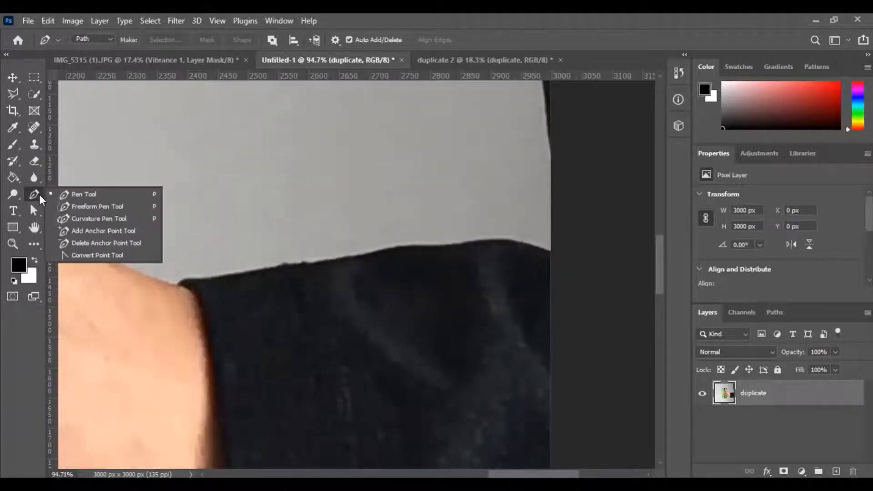
click(92, 194)
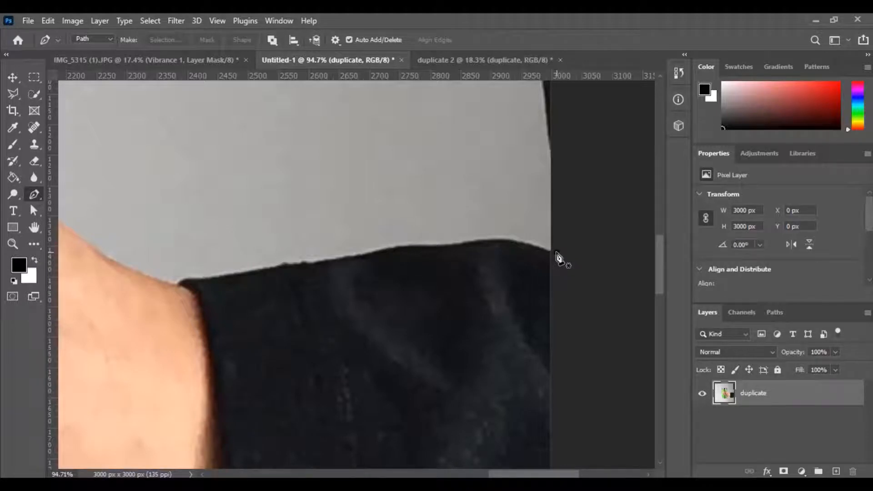
Step: Trace the black sleeve's upper edge with closely spaced path points from the photo's border to the wrist
click(557, 252)
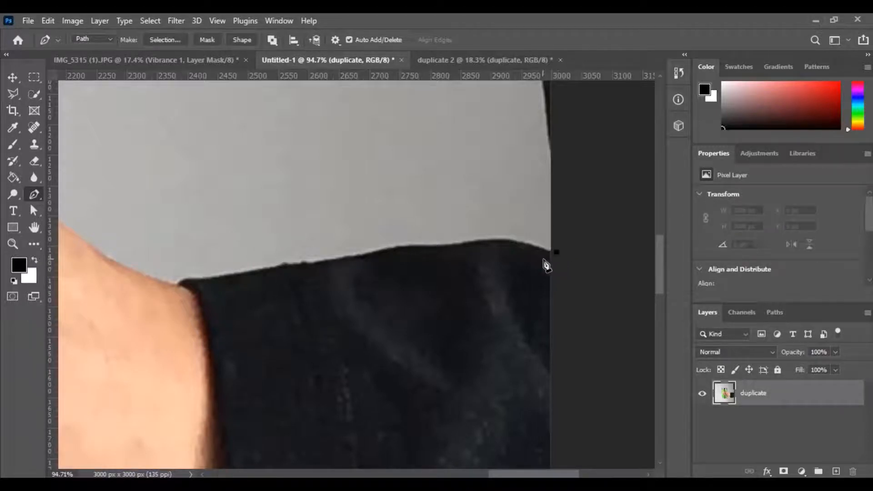
click(523, 244)
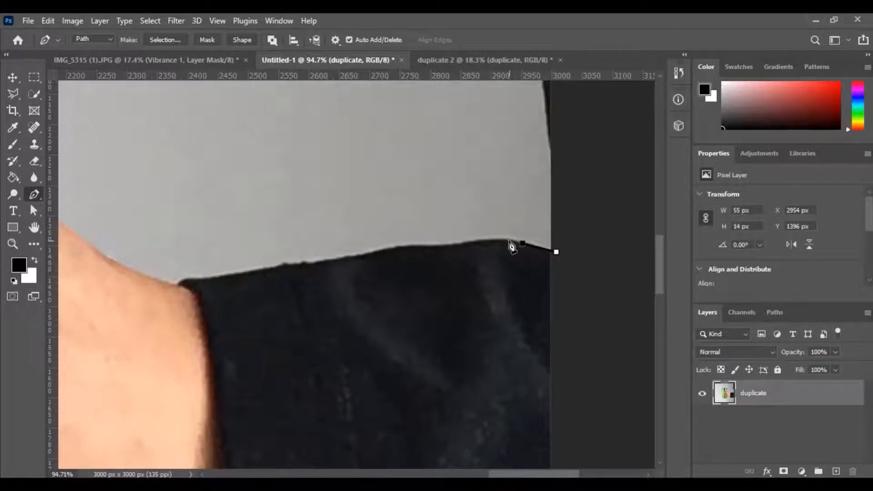
click(509, 241)
click(491, 241)
click(471, 243)
click(459, 246)
click(424, 247)
click(409, 246)
click(389, 249)
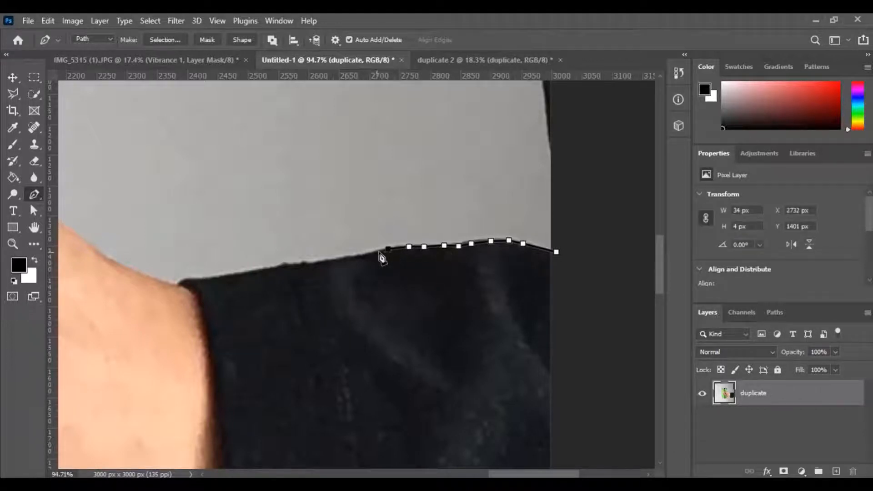
click(374, 252)
click(356, 255)
click(342, 258)
click(323, 261)
click(312, 262)
click(294, 264)
click(274, 267)
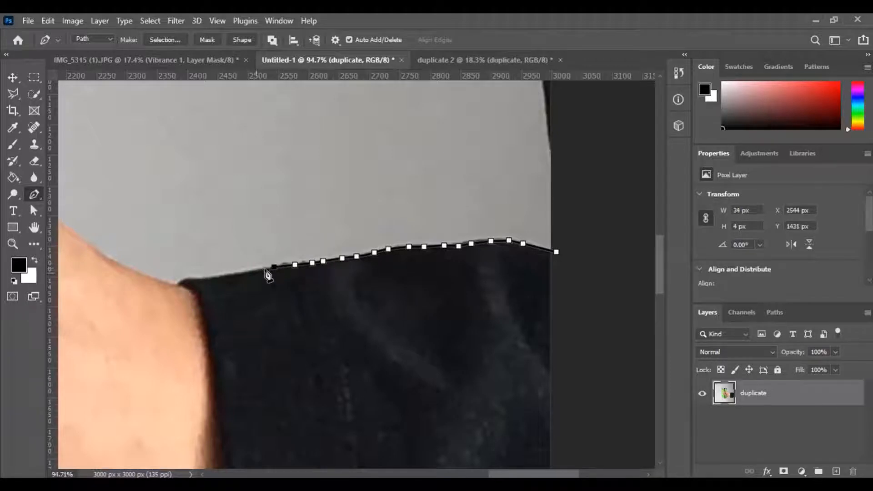
click(229, 274)
click(198, 279)
click(185, 280)
click(176, 285)
Step: Switch to the Curvature Pen tool, try placing a point on the hand's upper edge, and undo it
drag(509, 473, 468, 476)
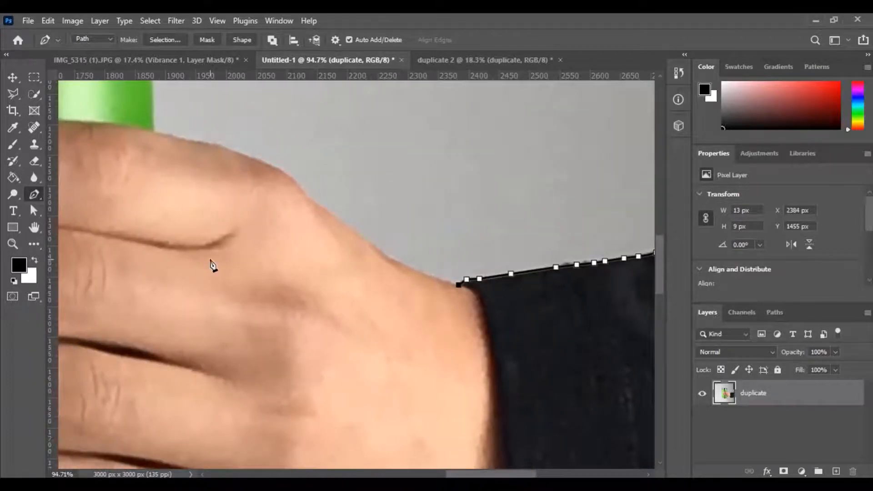
right_click(38, 201)
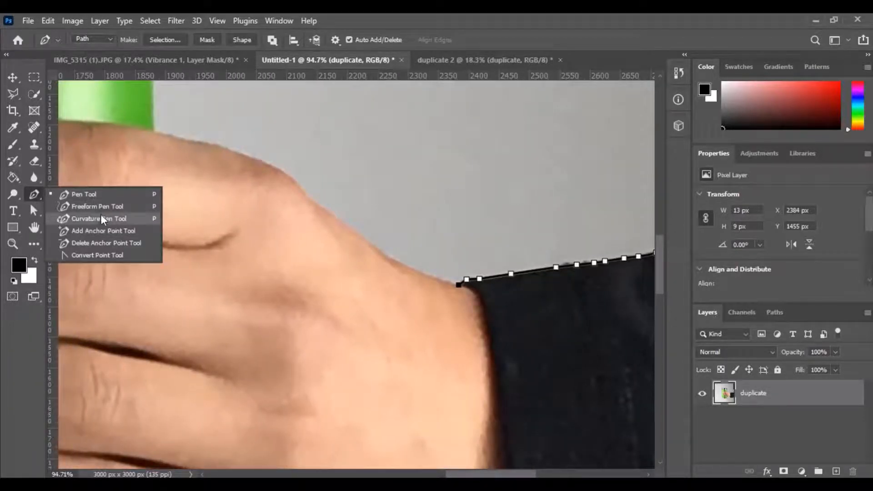
click(53, 197)
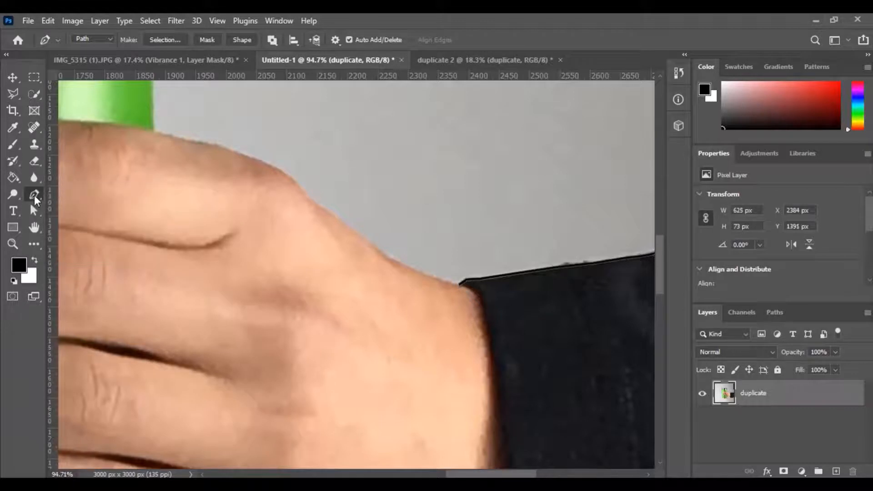
right_click(35, 196)
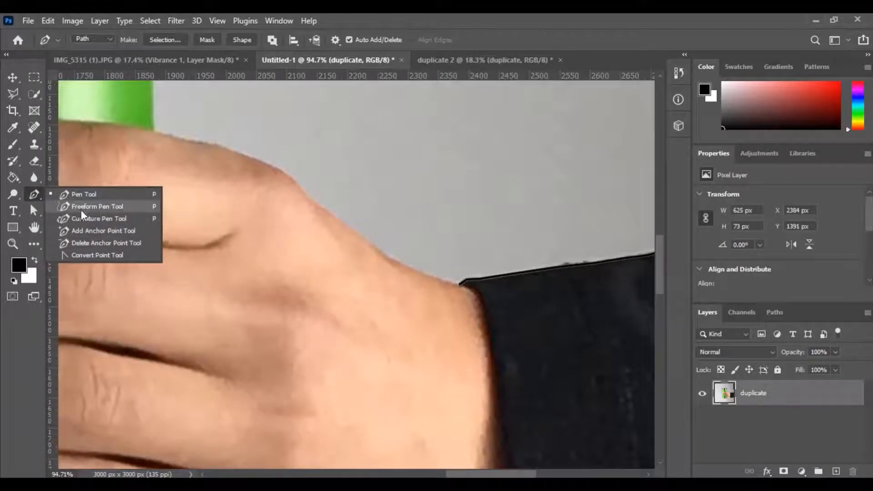
click(93, 219)
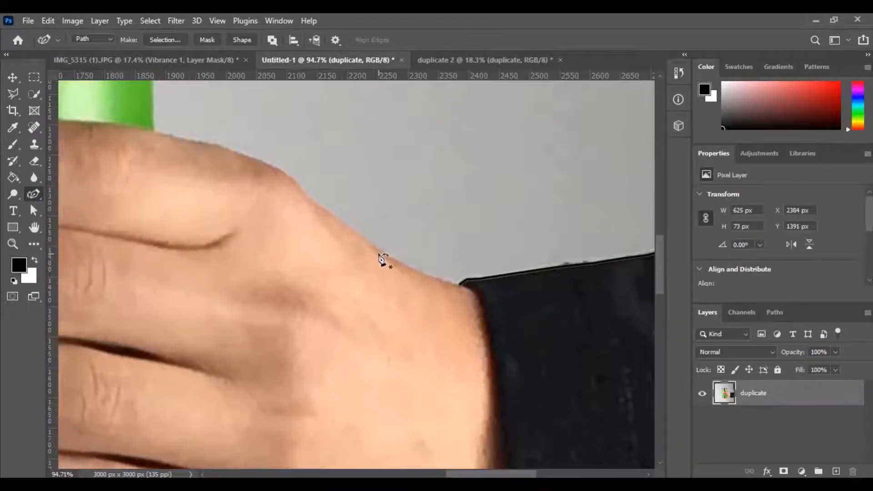
click(409, 266)
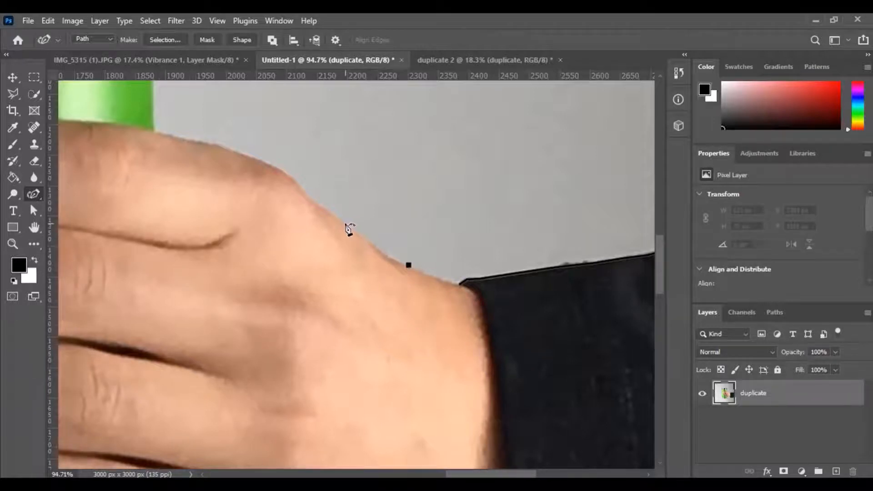
key(ctrl+z)
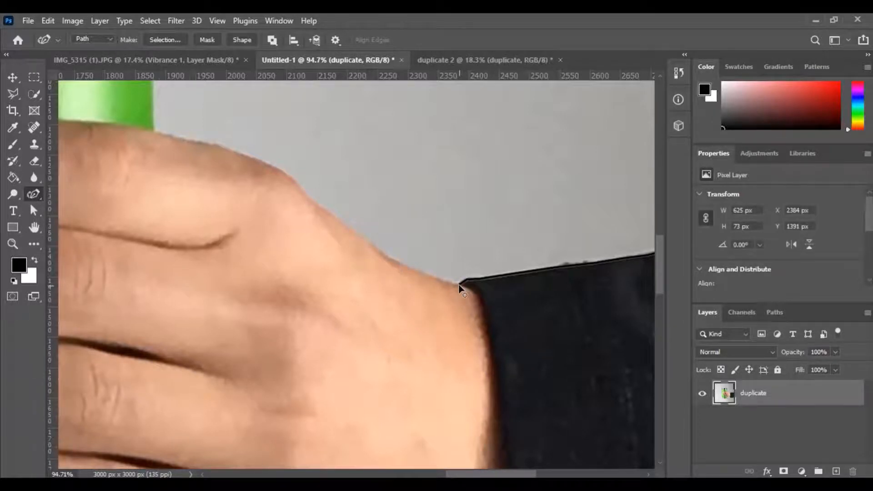
Step: Resume the path from its end point at the cuff and trace the hand's upper edge to the green tumbler with the Curvature Pen
click(460, 285)
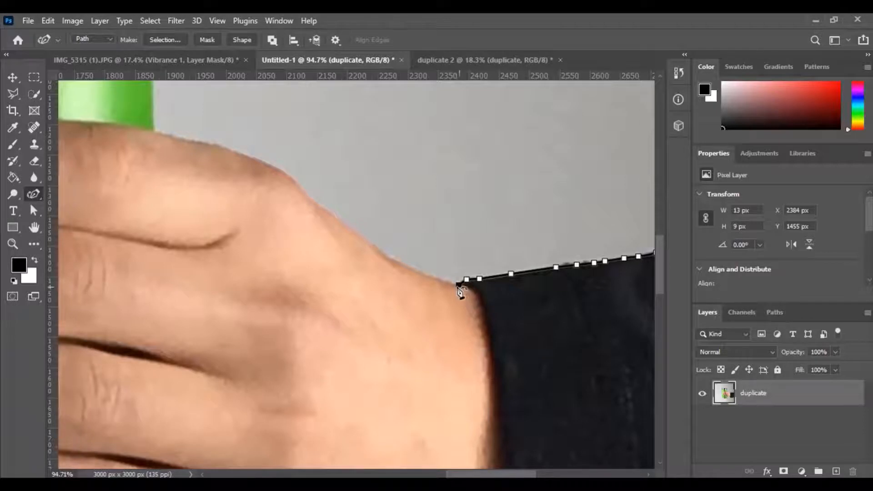
click(512, 273)
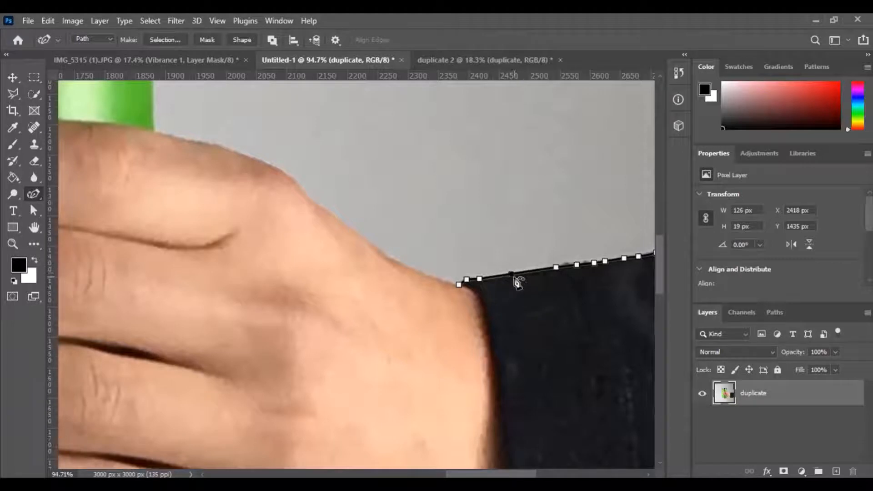
click(457, 286)
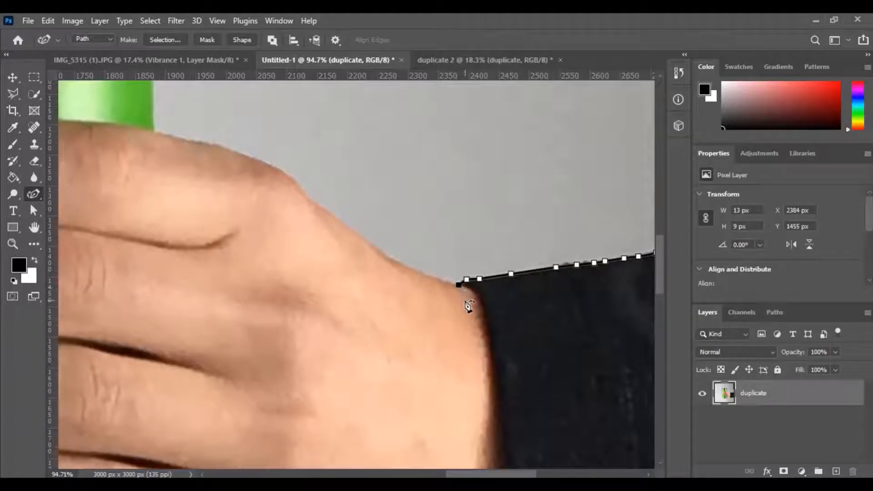
click(408, 267)
click(370, 244)
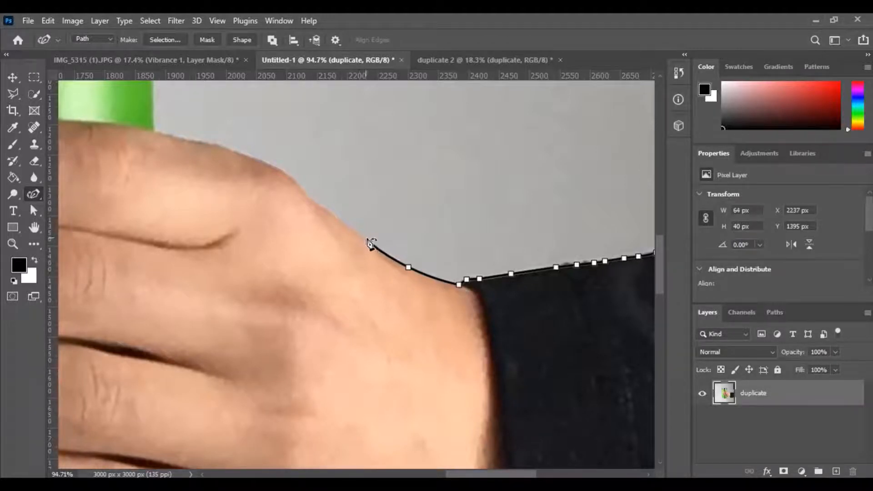
click(346, 225)
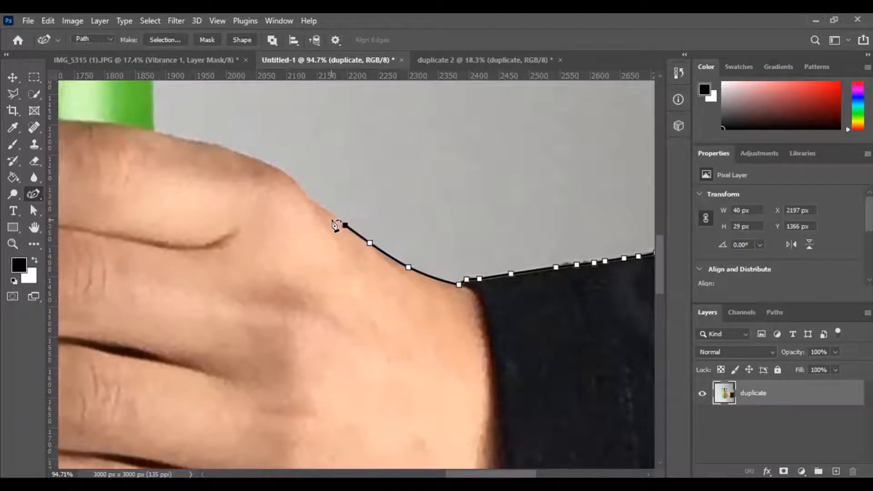
click(324, 211)
click(311, 201)
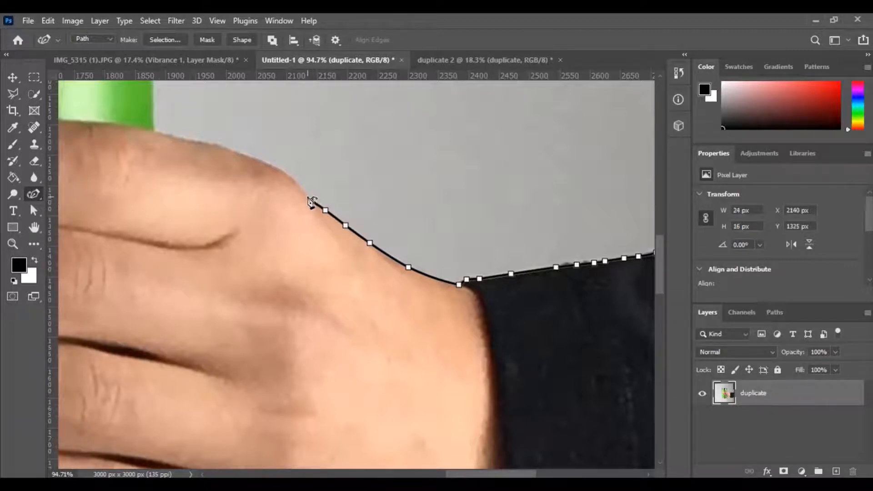
click(304, 191)
click(299, 185)
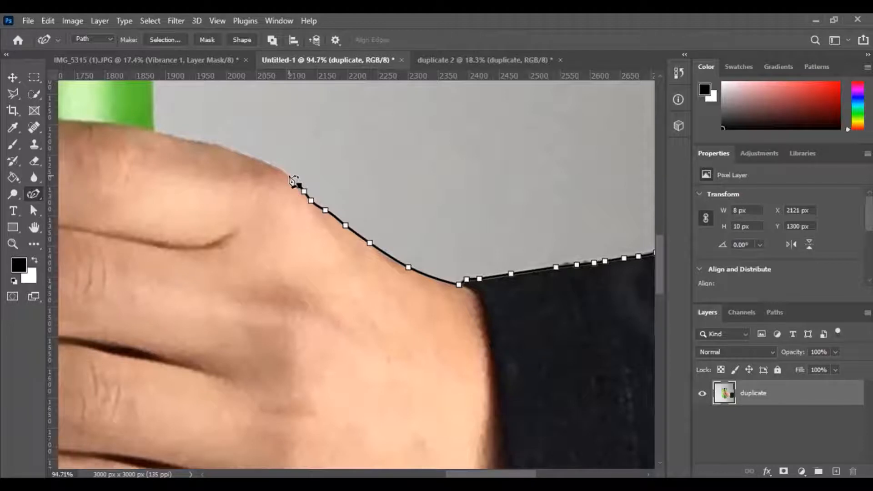
click(289, 176)
click(270, 163)
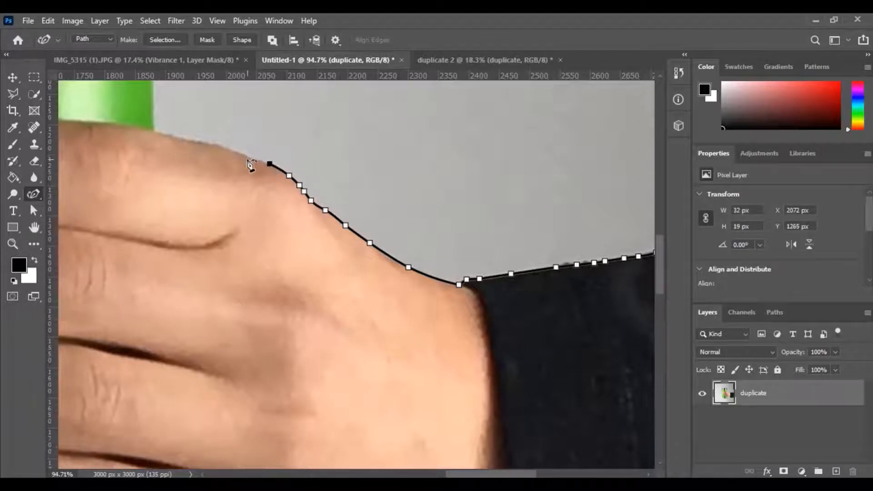
click(247, 156)
click(221, 146)
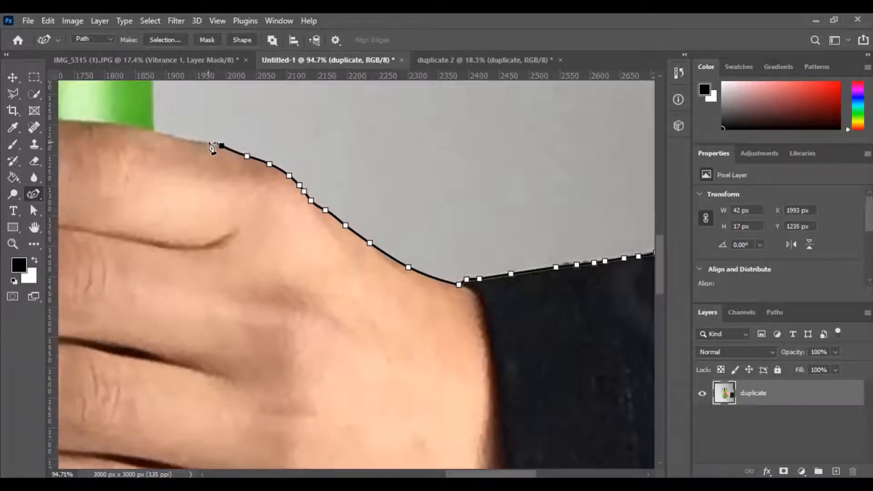
click(200, 141)
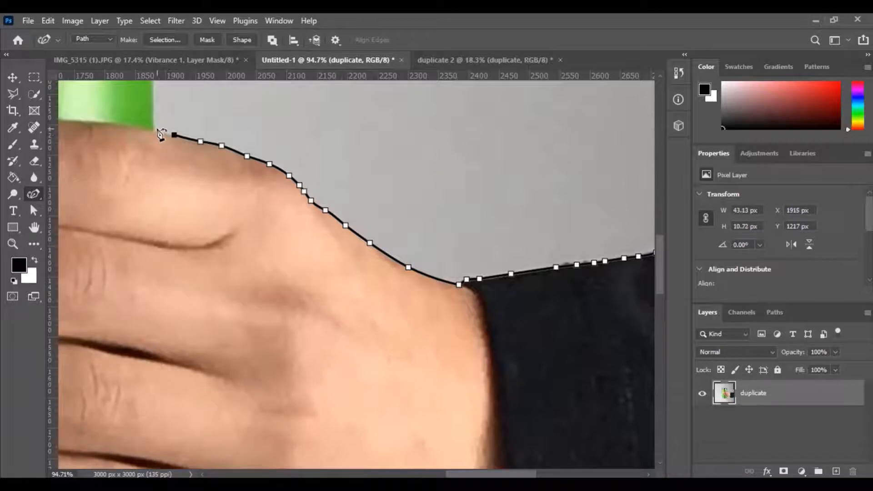
click(155, 131)
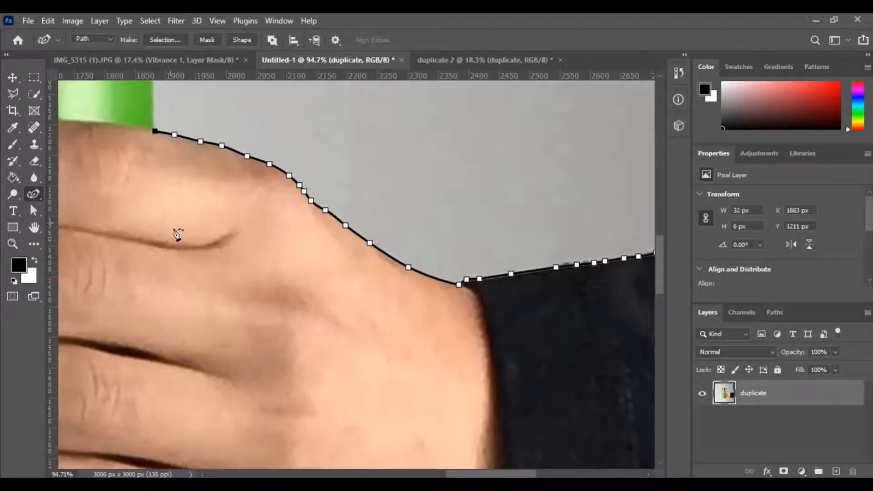
Step: Add a Pen tool point on the tumbler's side just above the hand, undo it, and place it again
scroll(136, 250, up, 10)
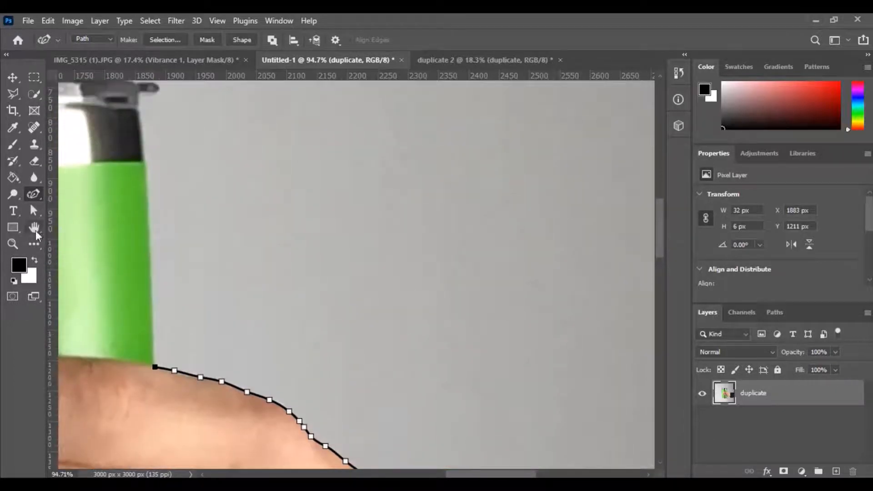
right_click(29, 202)
click(66, 196)
click(152, 347)
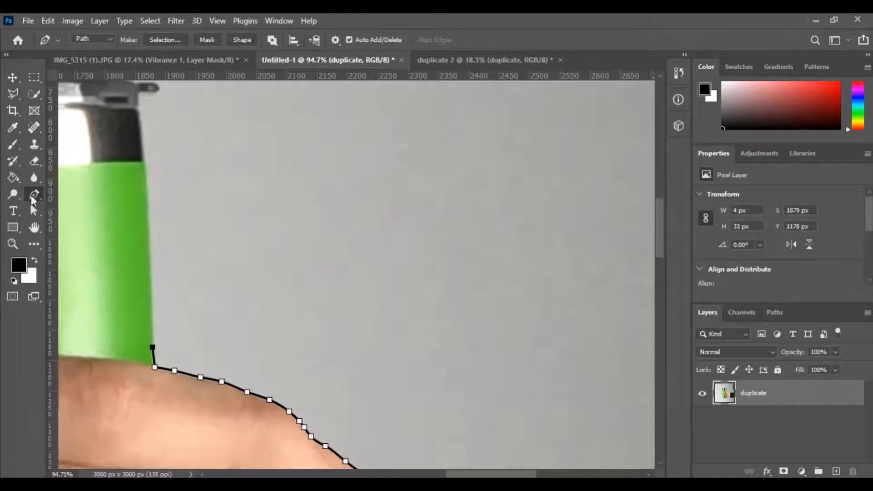
key(ctrl+z)
click(153, 345)
Step: Continue the path with the Curvature Pen tool up the tumbler's side to just below the lid
right_click(35, 196)
click(85, 220)
scroll(171, 277, up, 2)
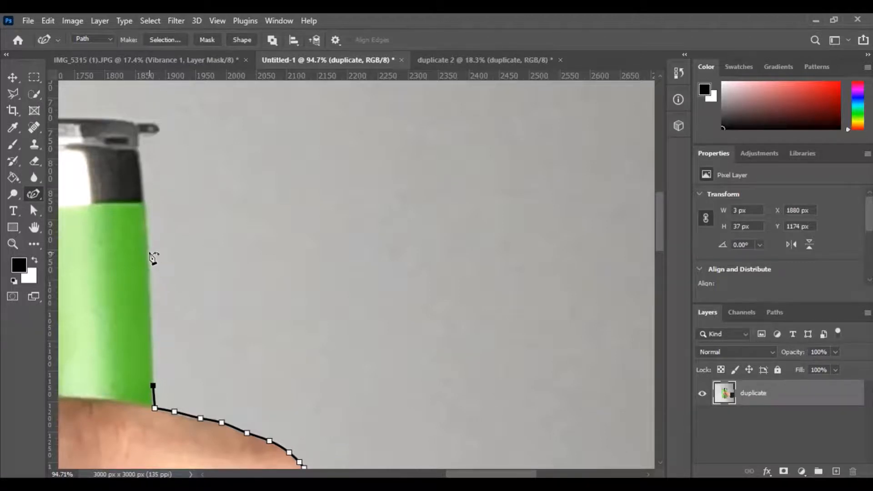
click(149, 269)
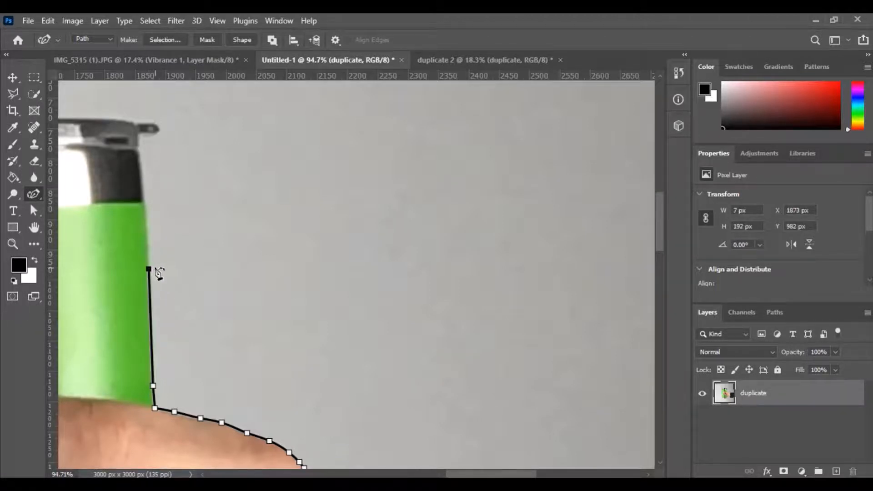
click(138, 148)
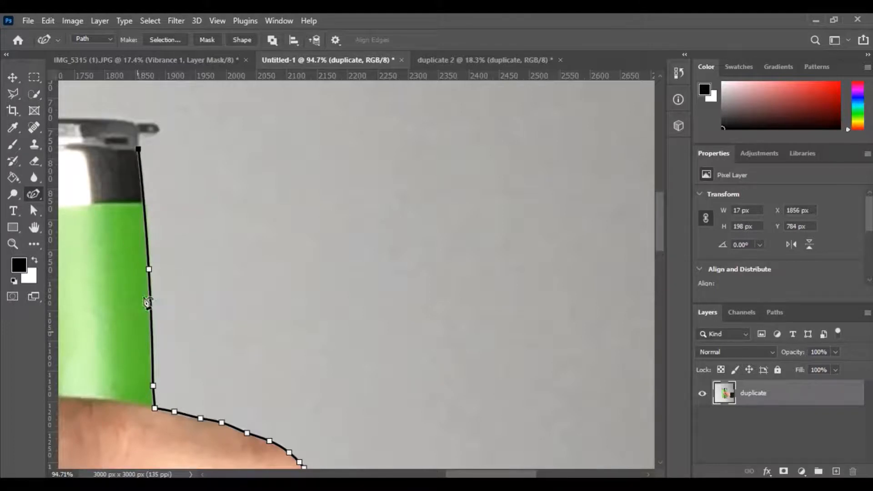
Step: Trace around the small protruding tab at the lid's edge with Pen tool points, ending on the lid's top edge
scroll(104, 367, up, 2)
scroll(104, 367, left, 8)
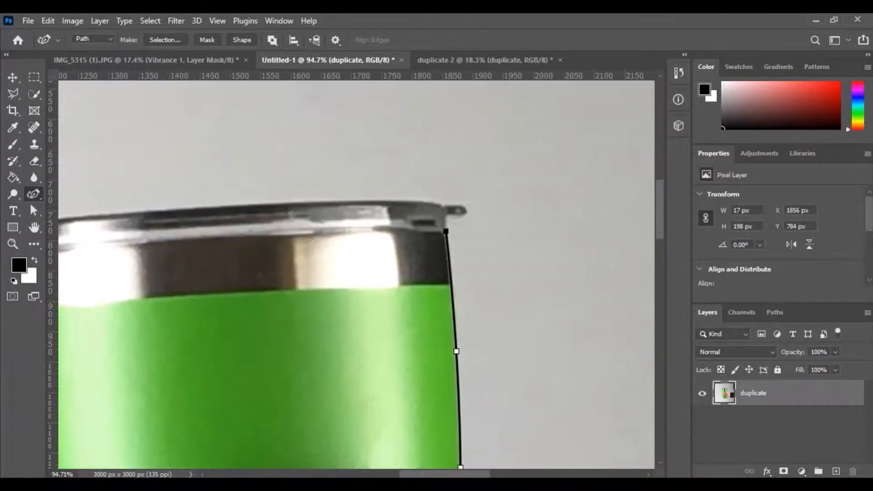
right_click(34, 195)
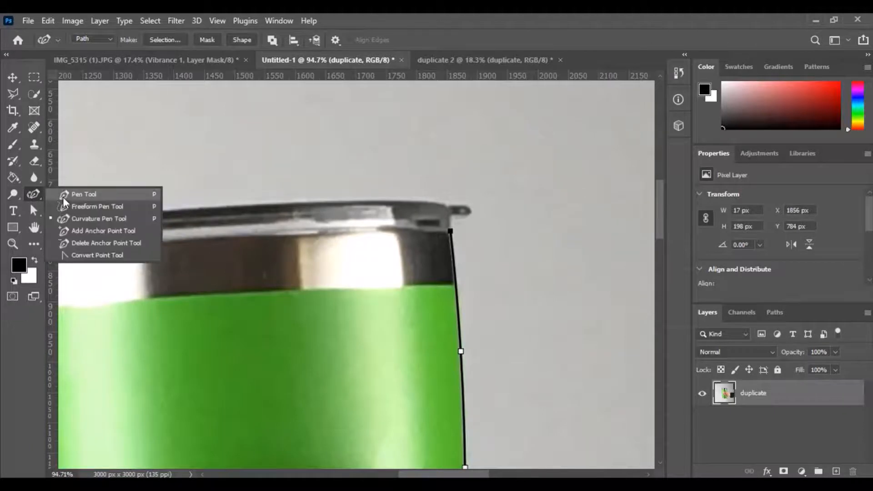
click(68, 196)
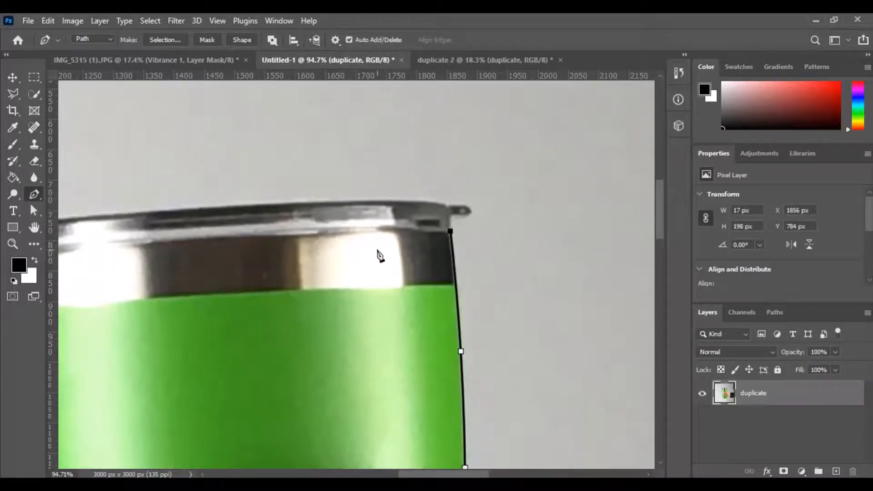
click(465, 219)
click(468, 208)
click(459, 204)
click(448, 206)
click(442, 204)
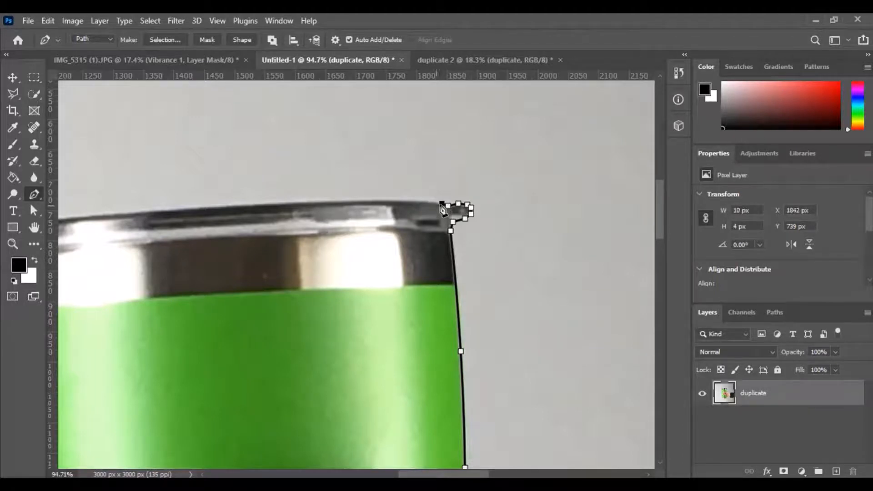
Step: Continue the path with the Curvature Pen tool along the lid's top edge to the black knob at its far end
right_click(34, 194)
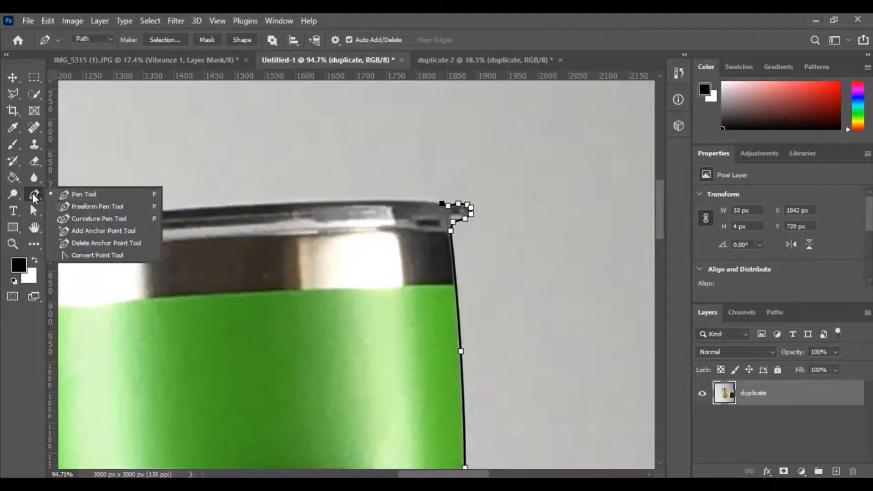
click(86, 217)
click(370, 200)
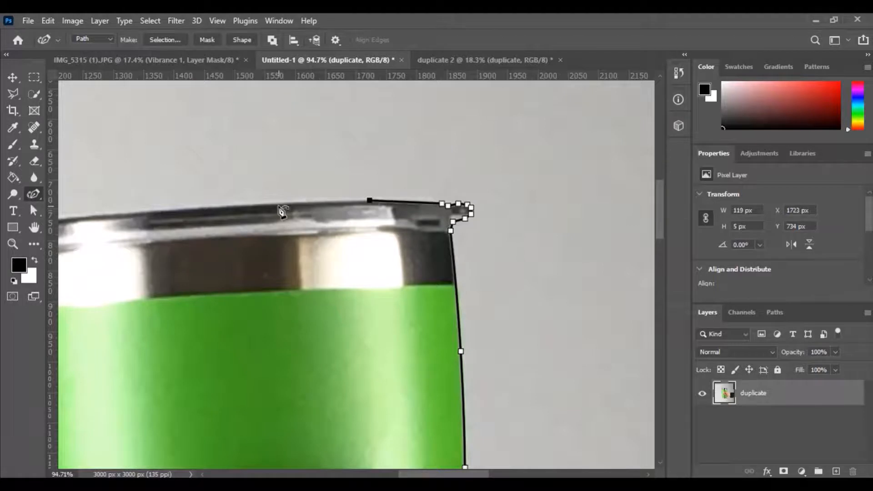
click(277, 204)
click(188, 208)
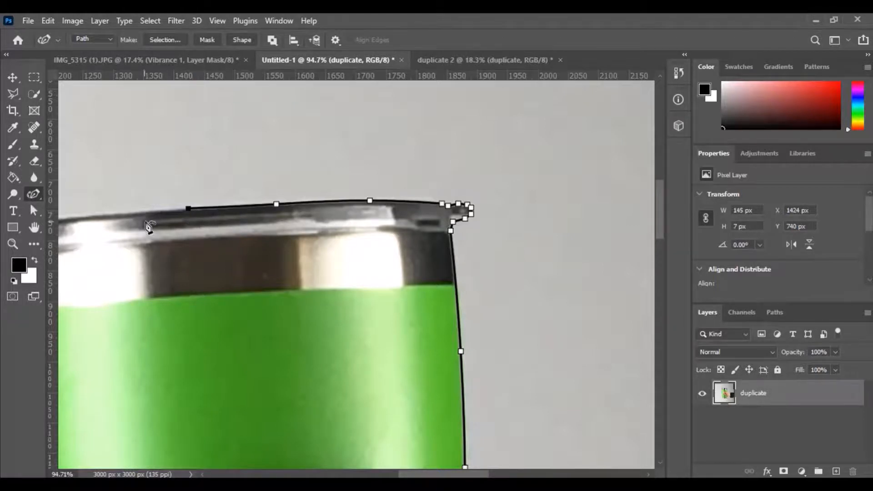
click(91, 215)
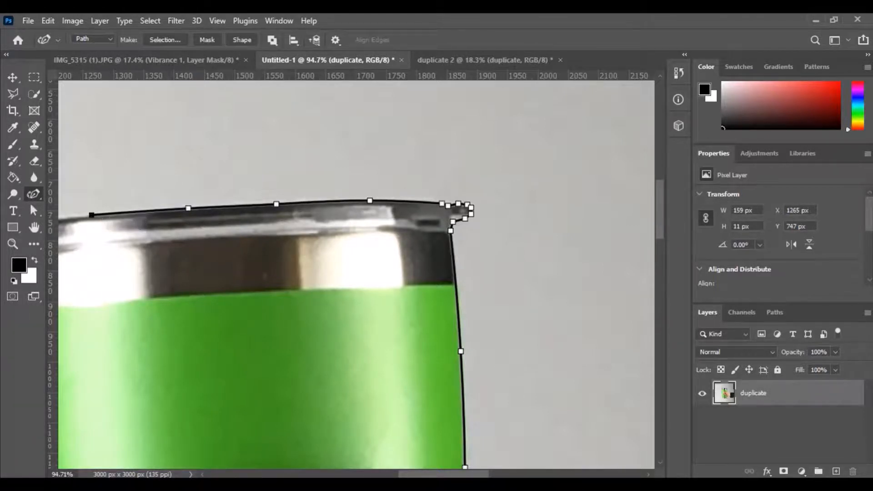
drag(471, 474, 438, 474)
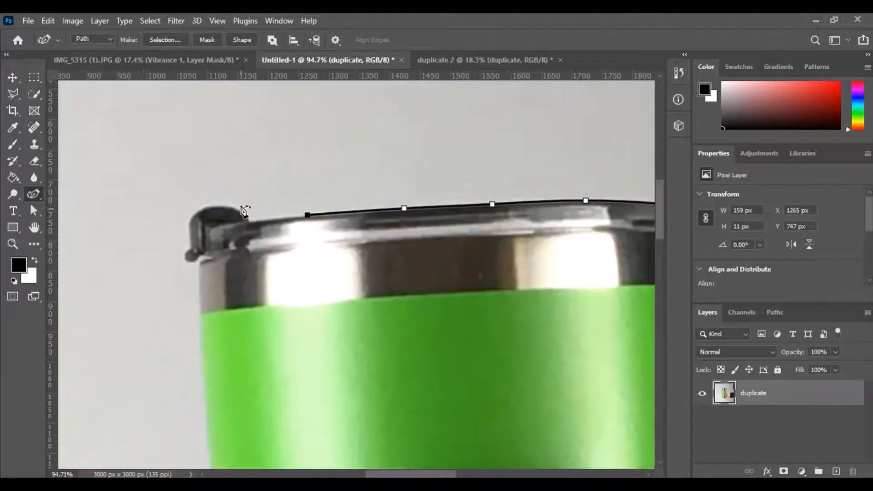
click(251, 222)
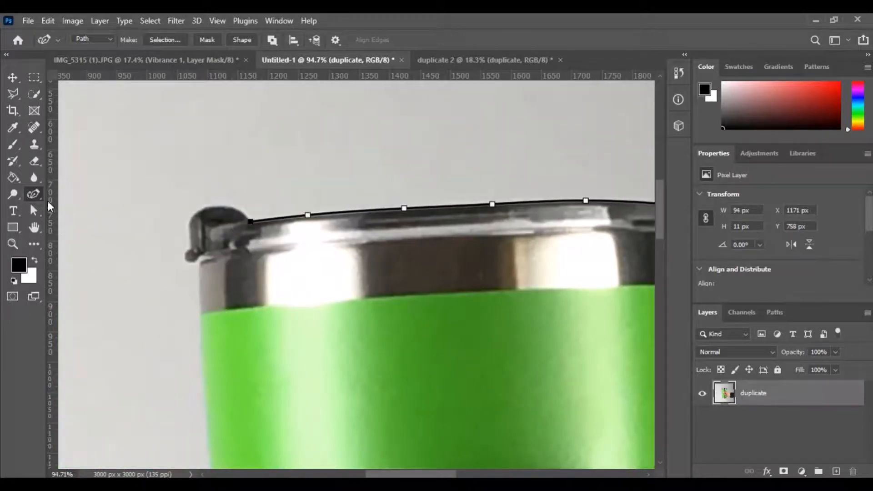
Step: Add a Pen tool corner point where the lid's top edge meets the black knob
right_click(33, 195)
click(91, 195)
click(246, 216)
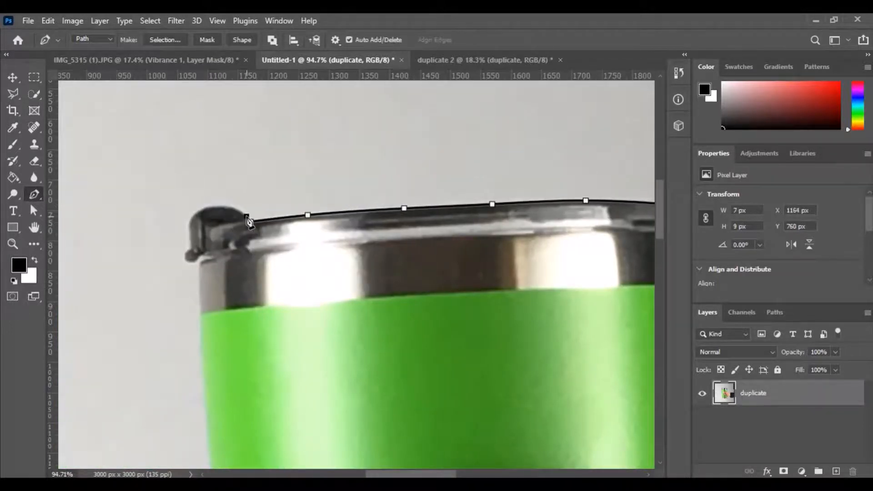
Step: Trace over the black knob, down its outer side and around its lower tip with the Curvature Pen tool
right_click(34, 195)
click(82, 219)
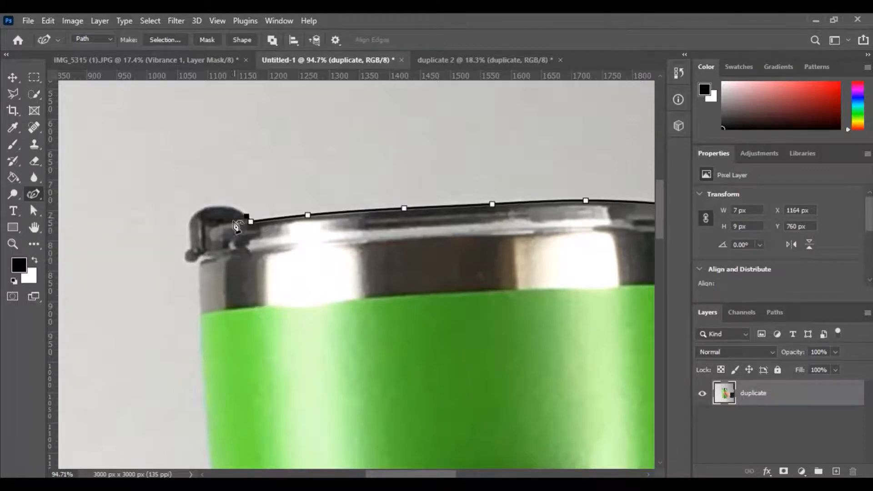
click(239, 210)
click(227, 207)
click(210, 207)
click(196, 211)
click(189, 220)
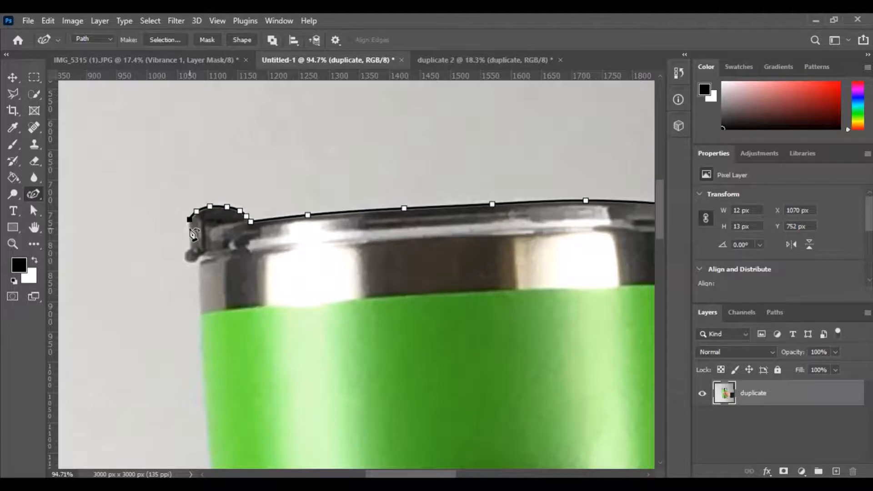
click(190, 232)
click(187, 250)
click(184, 257)
click(187, 260)
click(195, 264)
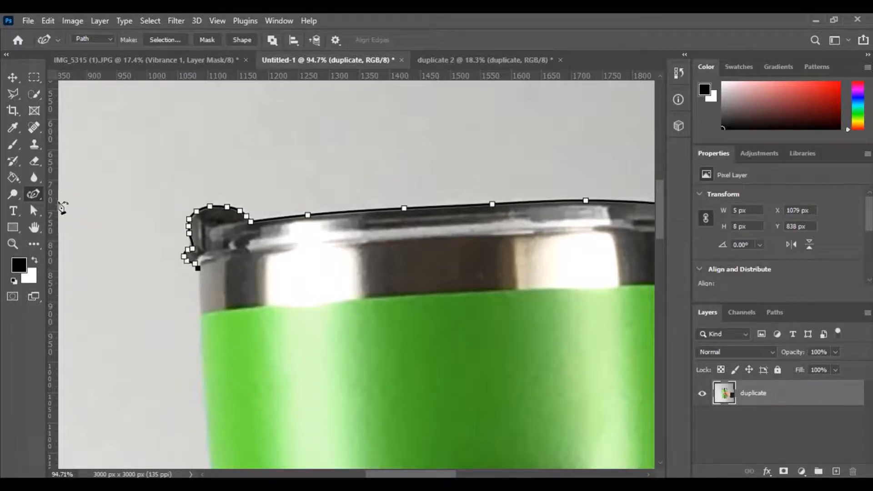
Step: Add a straight Pen tool segment down the side of the steel band below the black knob
right_click(33, 194)
click(104, 194)
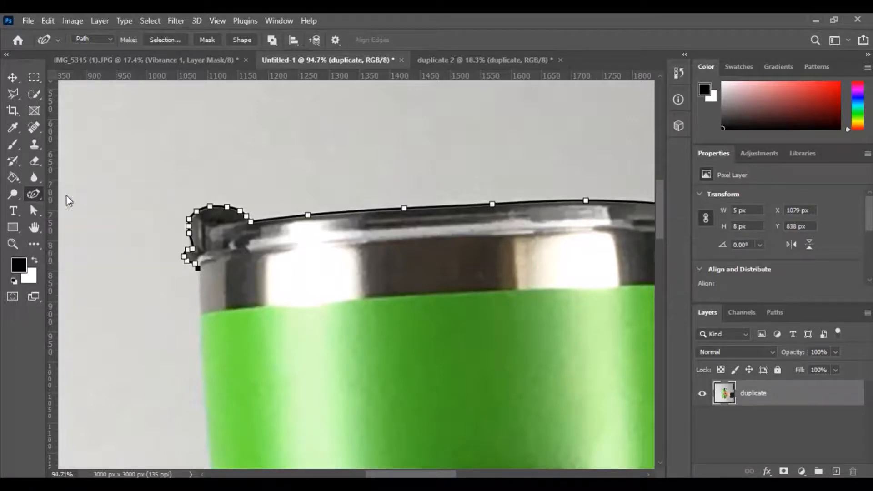
click(203, 298)
Step: Continue the path with the Curvature Pen tool down the tumbler's green side to just above the steel base
scroll(210, 294, down, 5)
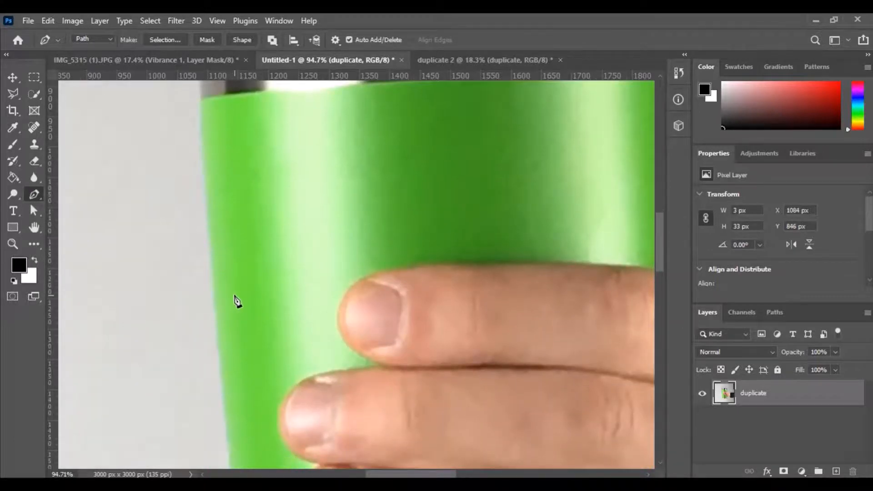
scroll(236, 300, down, 3)
scroll(244, 312, down, 2)
right_click(34, 194)
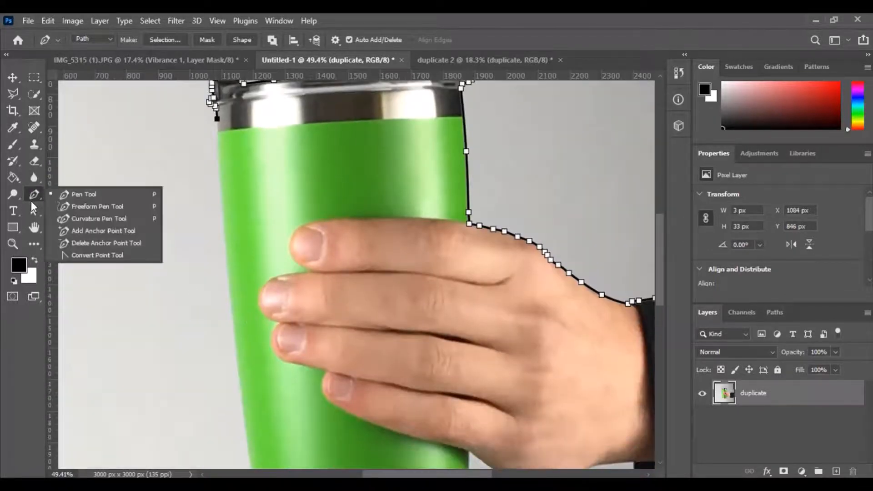
click(114, 216)
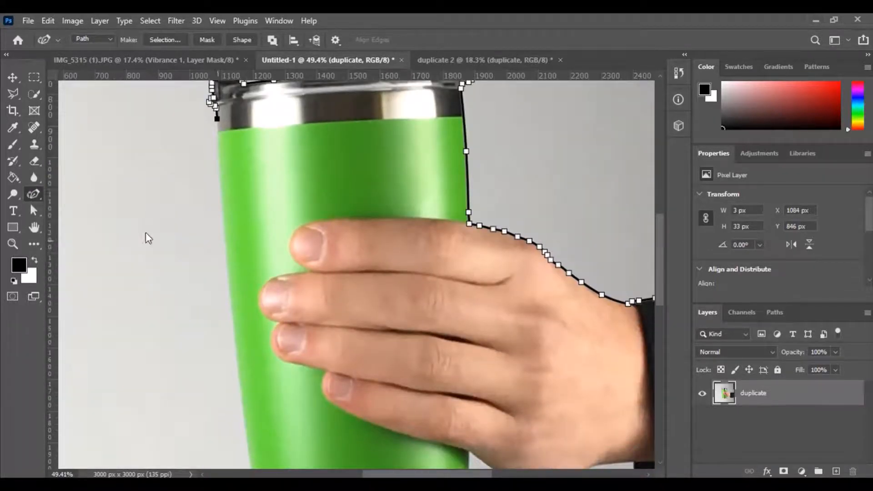
click(231, 304)
scroll(259, 310, down, 3)
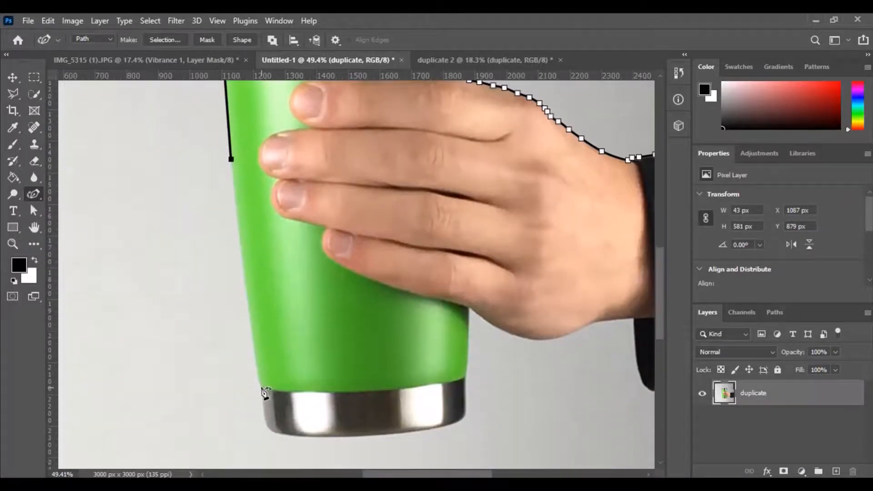
click(260, 383)
scroll(273, 279, up, 3)
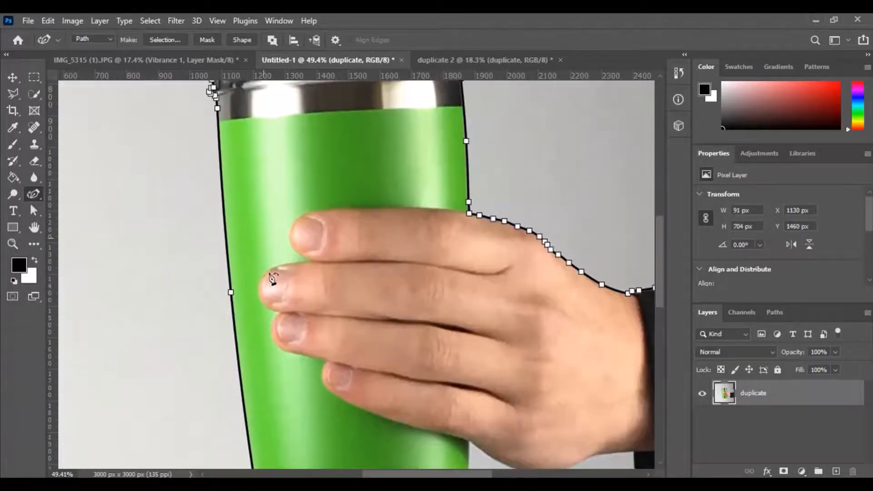
scroll(240, 394, down, 1)
scroll(240, 394, down, 3)
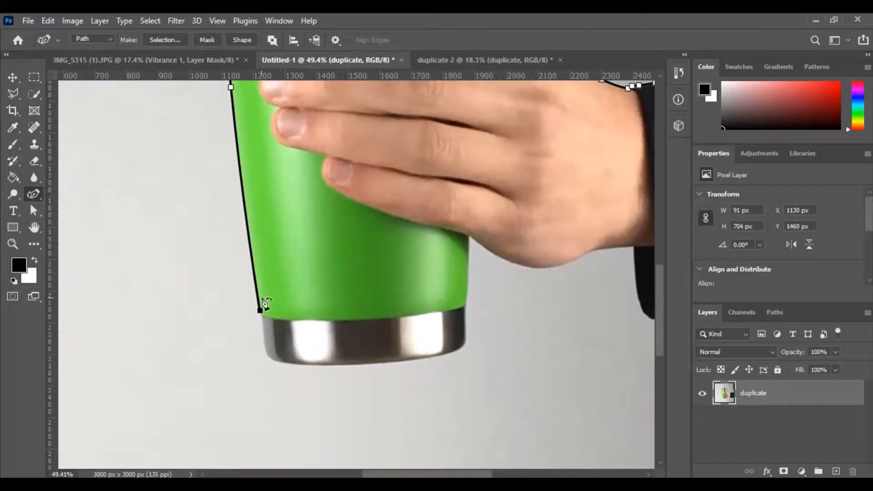
Step: Trace the side of the steel base and its rounded lower corner with closely spaced Pen tool points
scroll(261, 306, up, 3)
scroll(312, 361, down, 1)
right_click(35, 194)
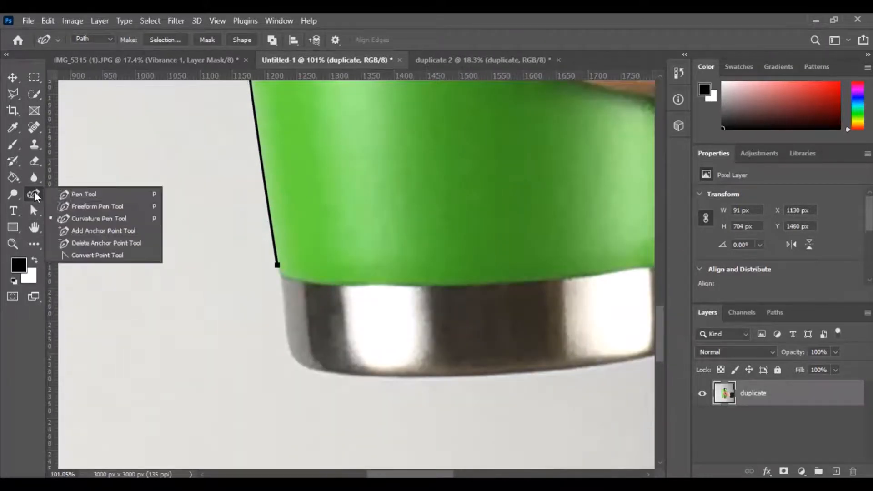
click(68, 195)
click(280, 277)
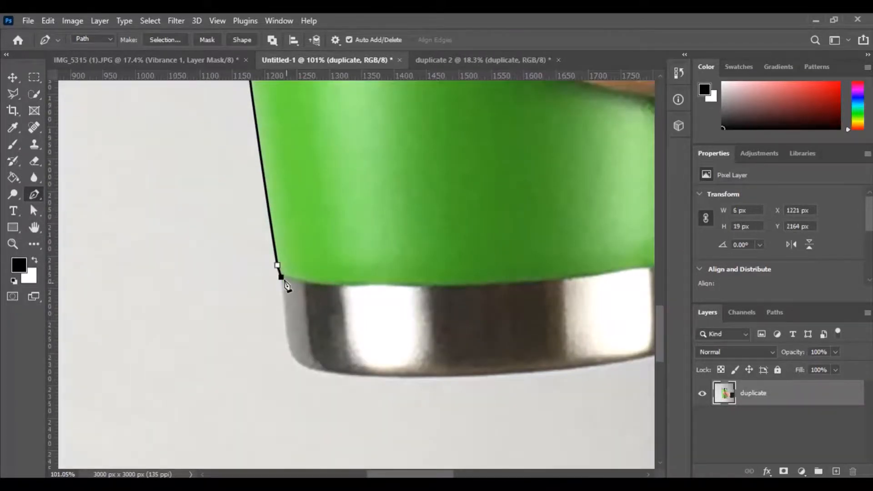
click(284, 328)
mouse_move(403, 476)
mouse_down()
mouse_move(424, 476)
mouse_move(416, 476)
mouse_up()
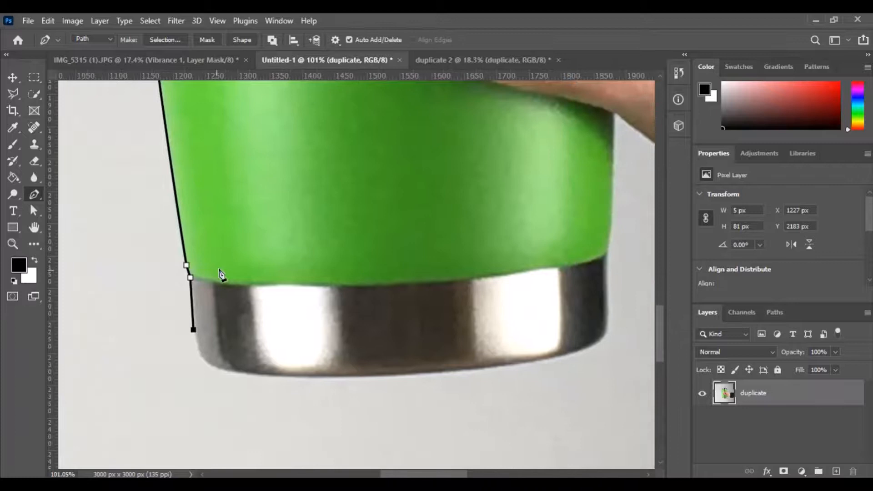
click(195, 339)
click(206, 360)
click(212, 365)
click(220, 369)
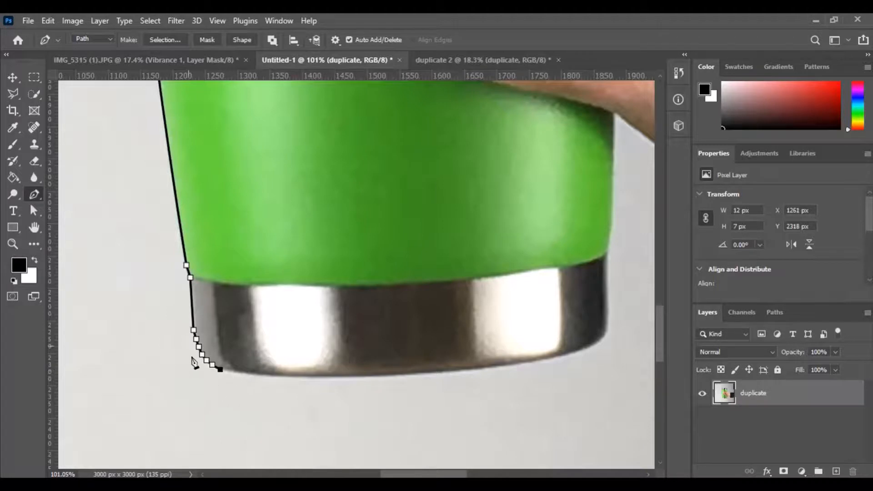
Step: Curve the path along the tumbler's bottom edge to near the opposite corner with two Curvature Pen points
right_click(34, 194)
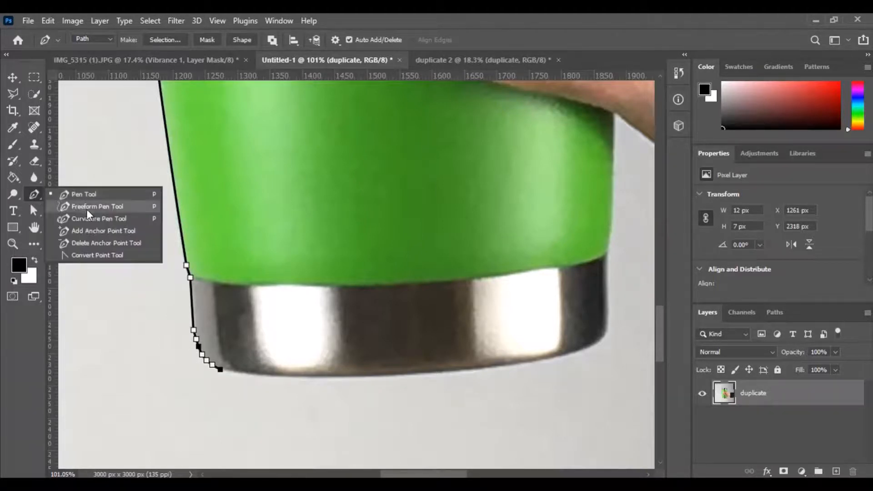
click(86, 218)
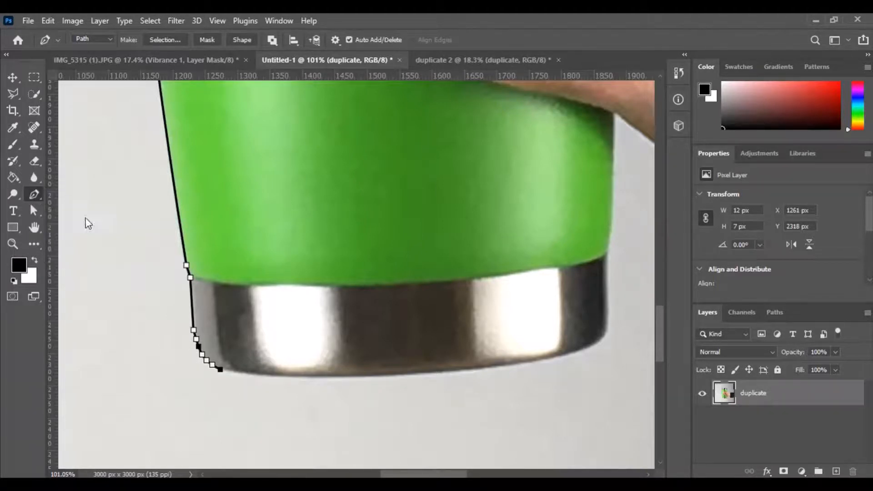
click(395, 374)
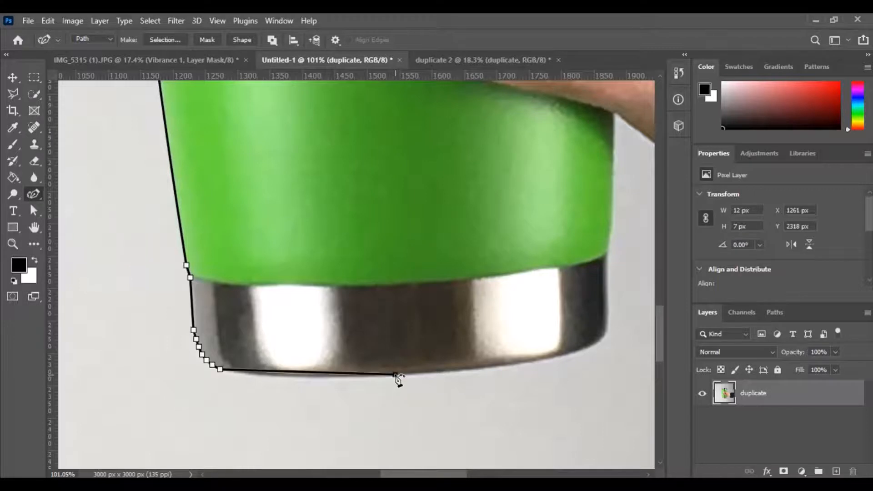
click(571, 354)
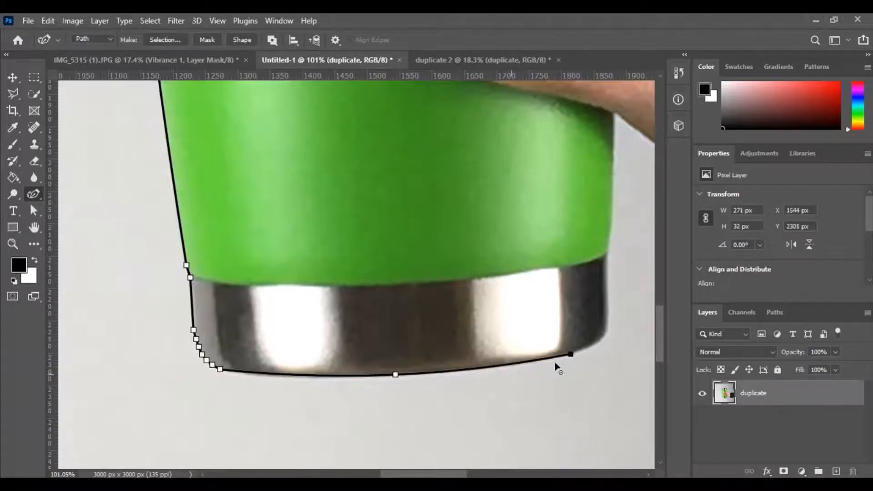
Step: Try two Curvature Pen point positions around the base's far lower corner, undoing each one
click(584, 349)
key(ctrl+z)
click(605, 335)
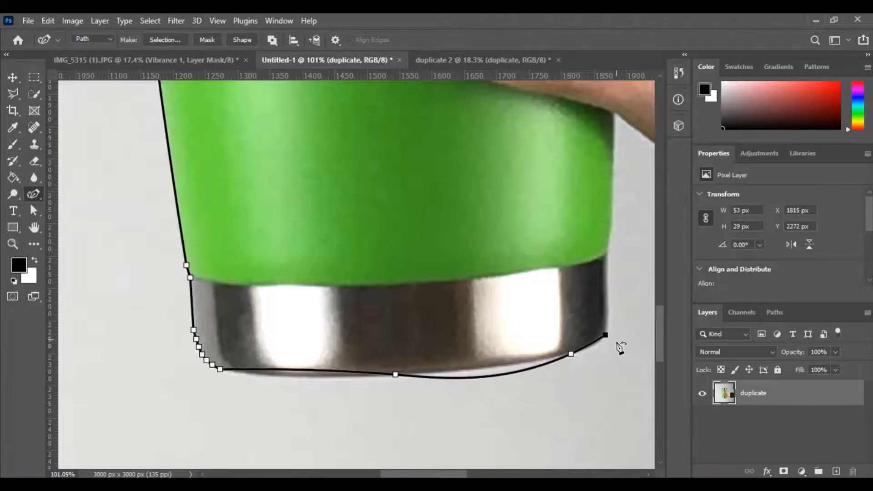
key(ctrl+z)
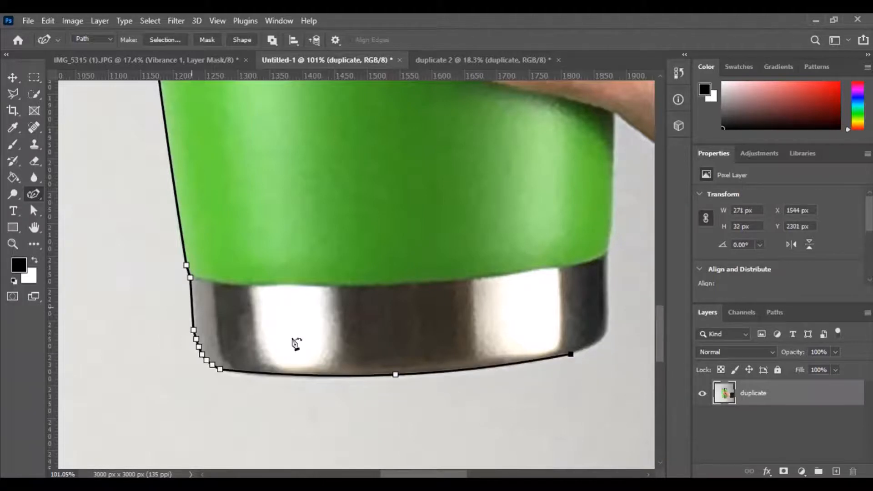
Step: Add a Pen tool point just beyond the last point on the bottom edge, undo it, and place it again
right_click(33, 194)
click(73, 193)
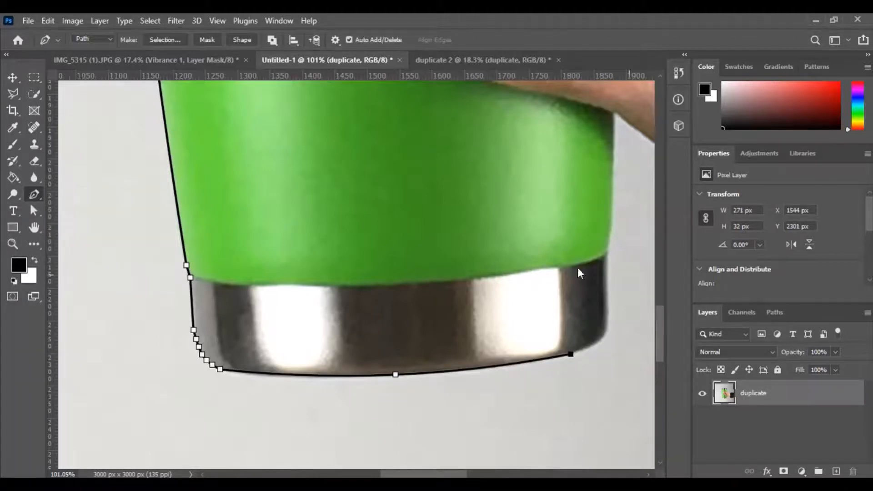
click(579, 349)
key(ctrl+z)
click(581, 350)
Step: Curve the path around the steel base's far lower corner with Curvature Pen points
right_click(36, 194)
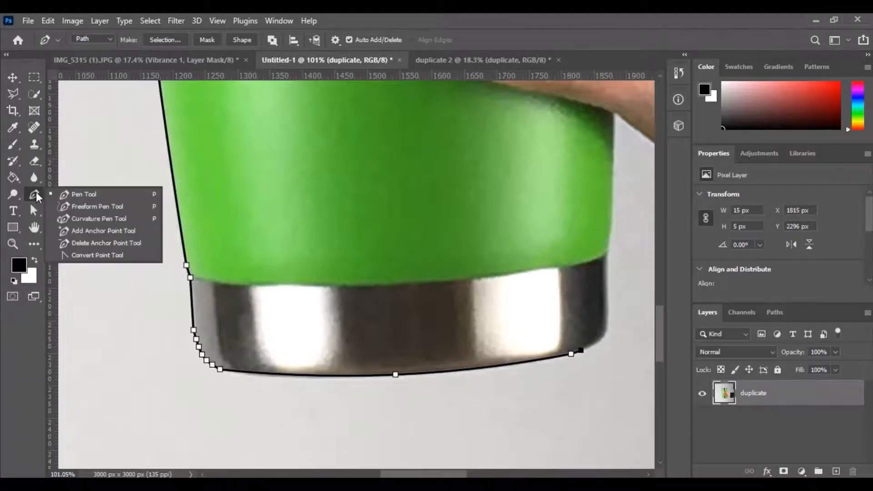
click(82, 219)
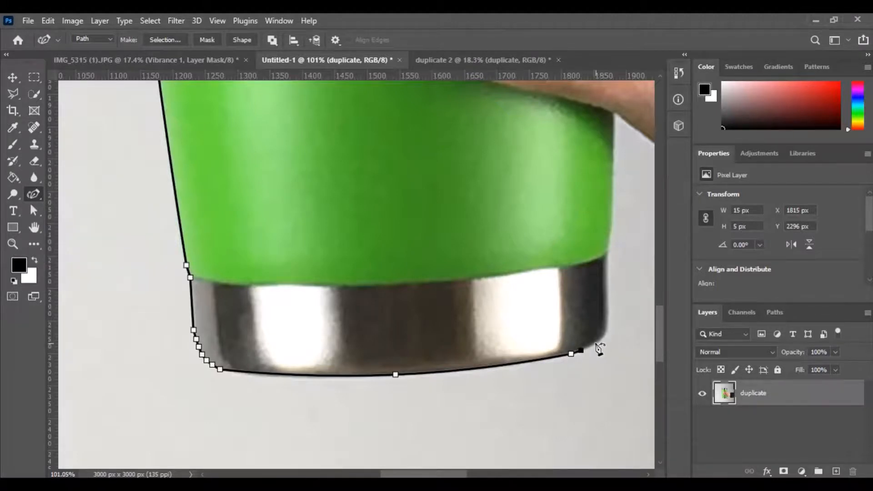
click(596, 344)
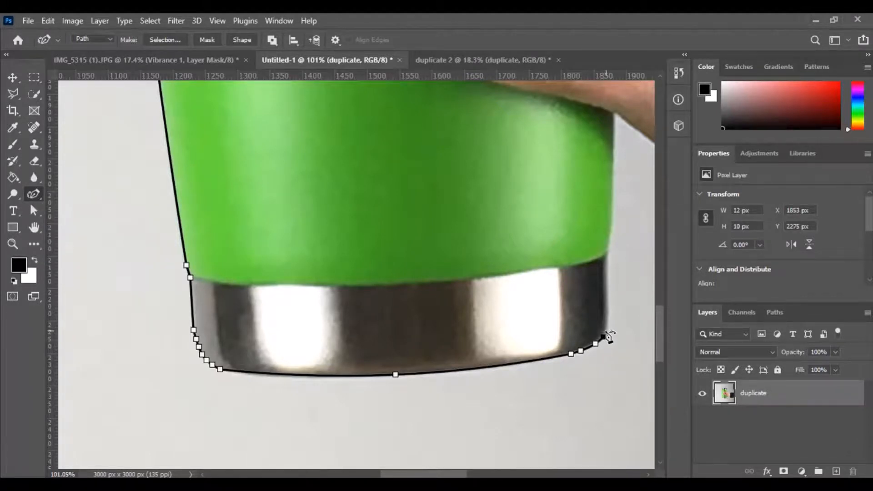
click(606, 330)
Step: Trace the tumbler's far side from the steel base up to the underside of the hand with Pen tool points
drag(452, 475, 490, 474)
right_click(35, 195)
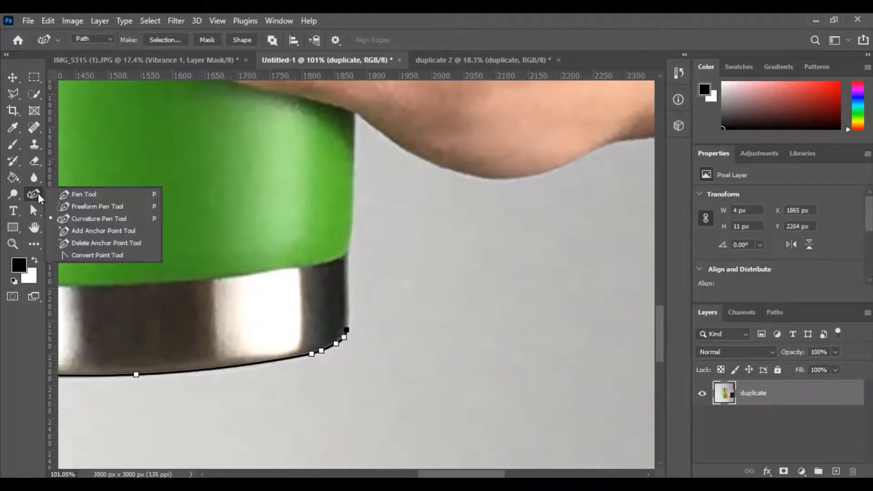
click(68, 193)
click(346, 257)
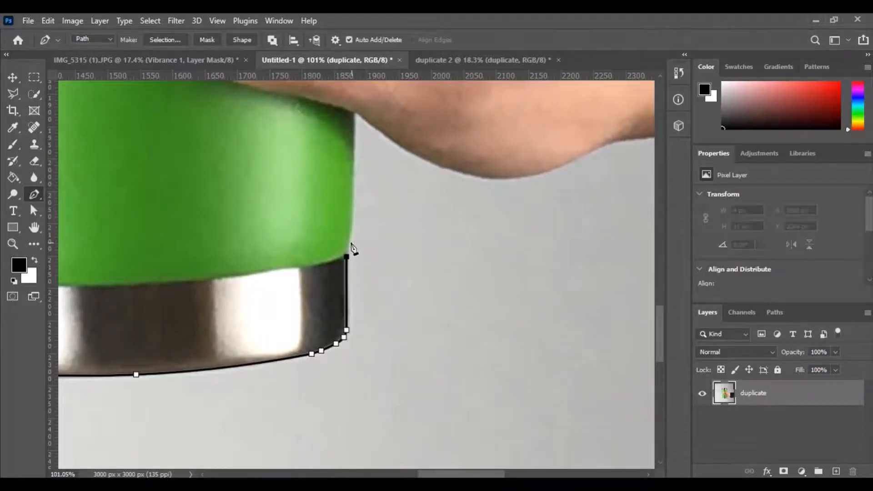
click(348, 243)
click(351, 226)
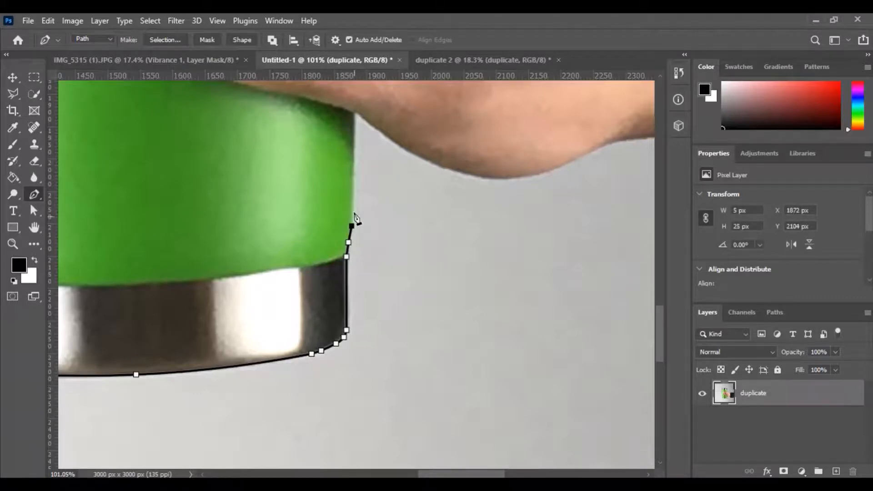
click(355, 115)
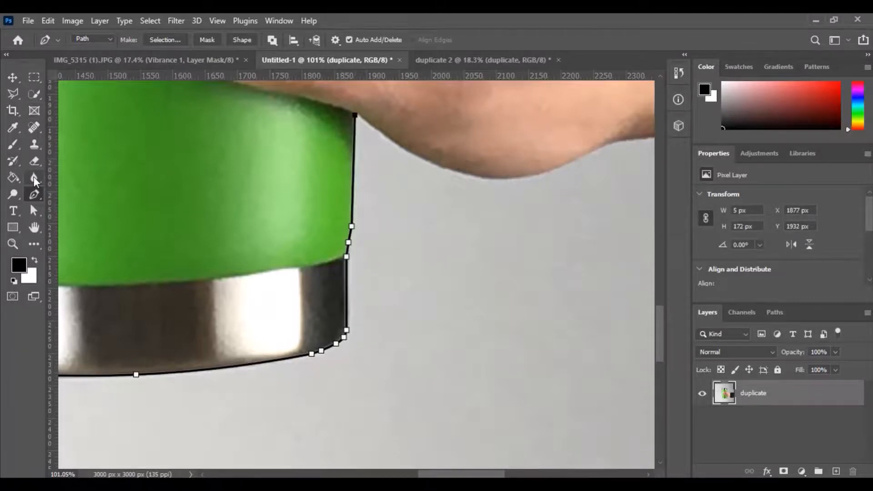
Step: Curve the path along the underside of the hand and wrist to the sleeve cuff with Curvature Pen points
right_click(36, 194)
click(86, 219)
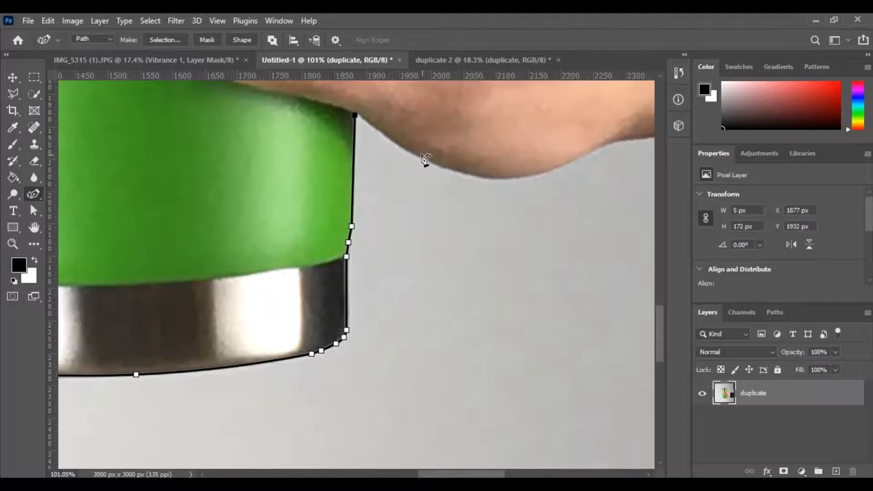
click(411, 153)
click(471, 177)
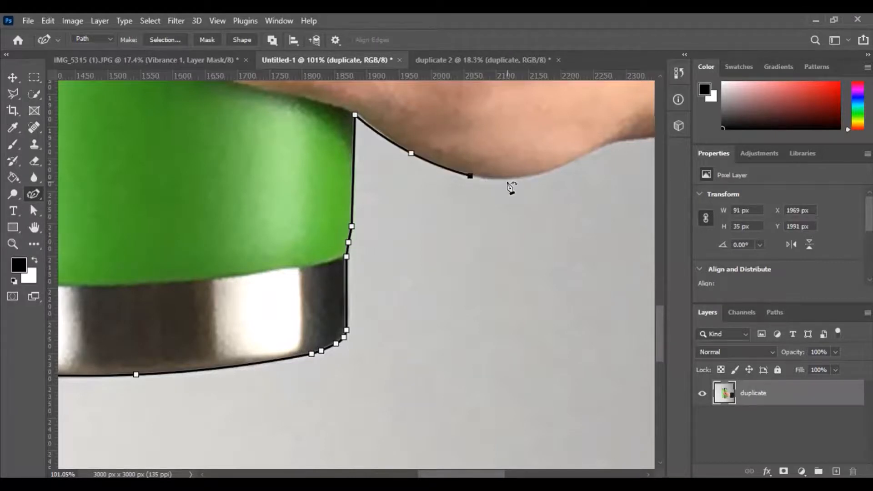
click(514, 178)
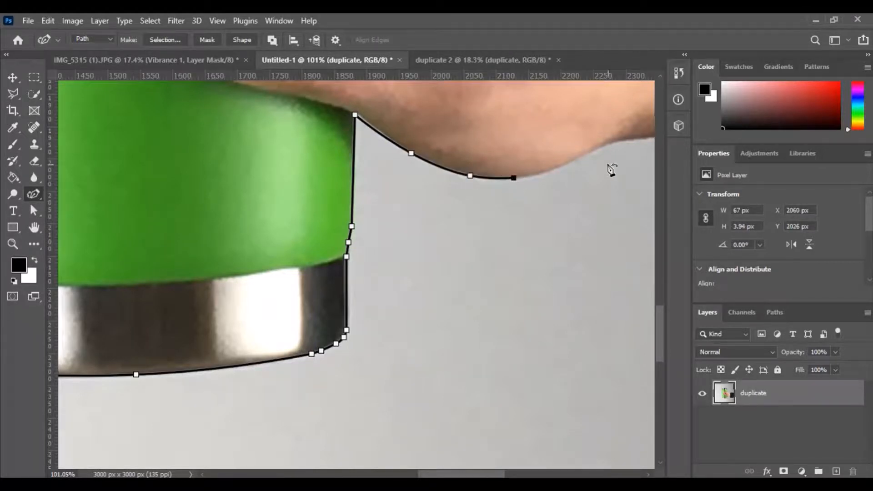
click(566, 165)
click(600, 146)
click(621, 140)
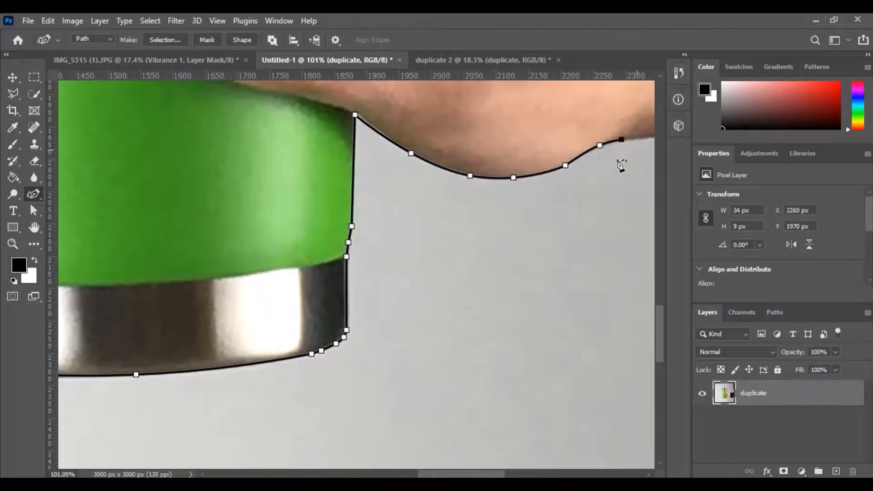
drag(465, 473, 493, 472)
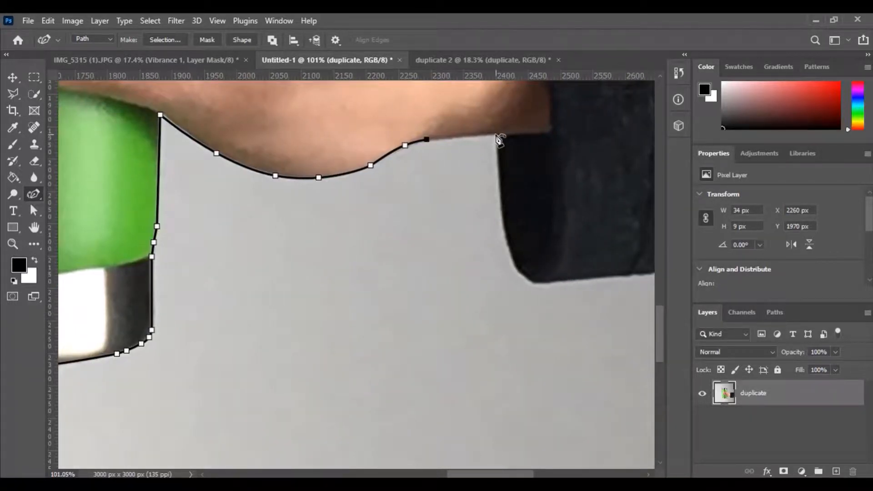
click(497, 135)
Step: Trace down the cuff's edge and around its rounded lower corner with closely spaced Pen tool points
right_click(33, 195)
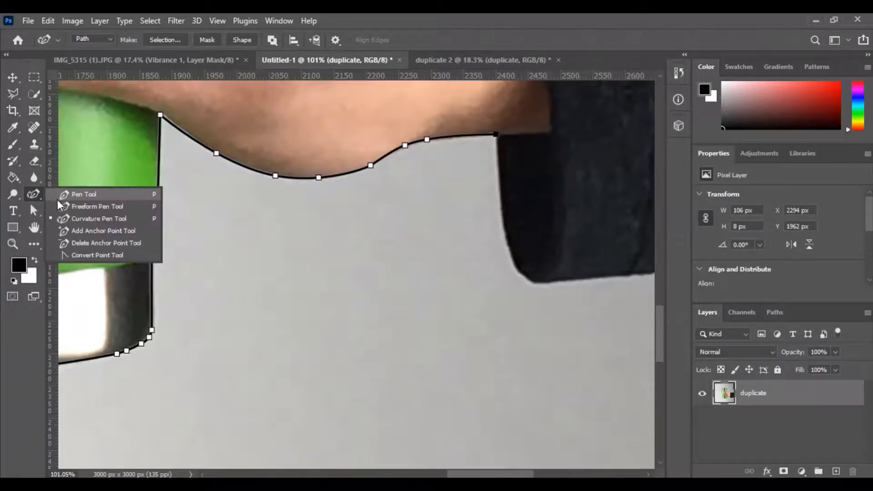
click(64, 195)
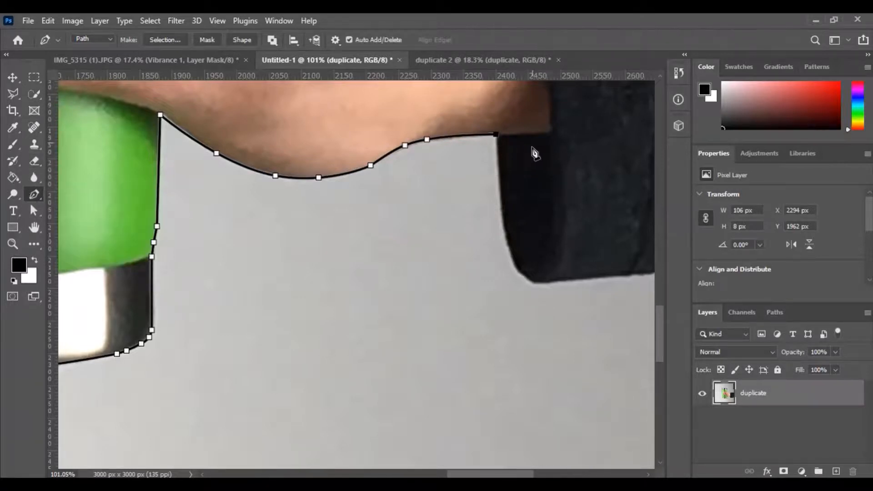
click(497, 148)
click(500, 192)
click(503, 216)
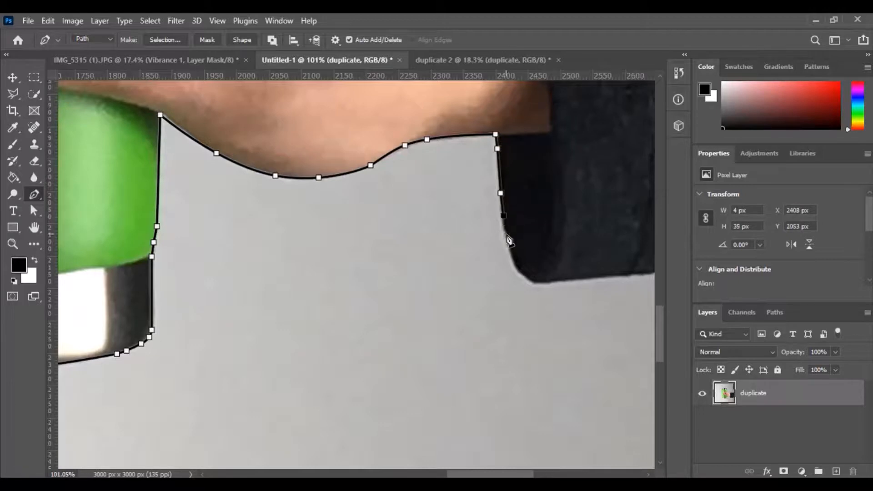
click(506, 236)
click(511, 251)
click(517, 265)
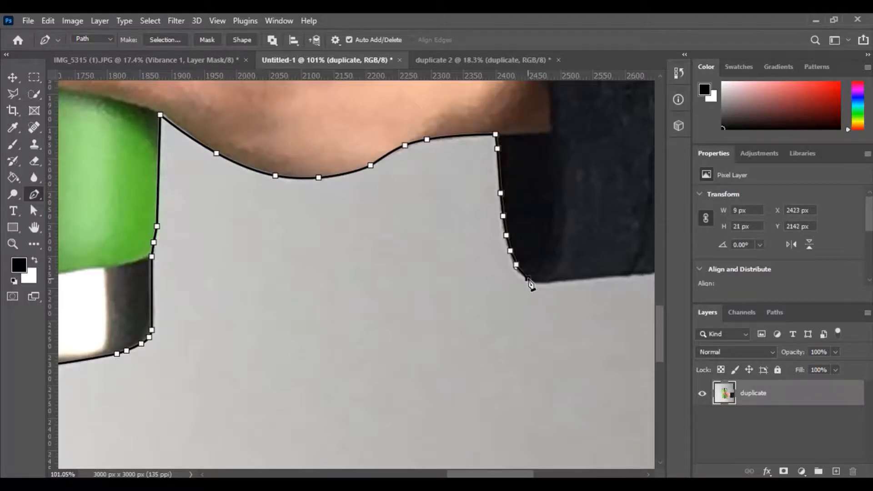
click(527, 279)
click(535, 282)
click(542, 283)
Step: Continue the Pen tool path along the sleeve's lower edge to the canvas border
scroll(371, 335, right, 5)
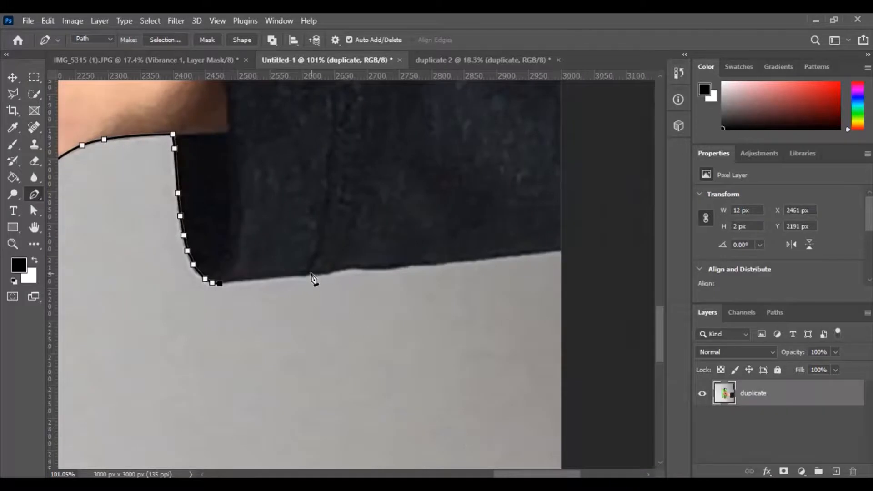
click(310, 273)
click(331, 273)
click(352, 269)
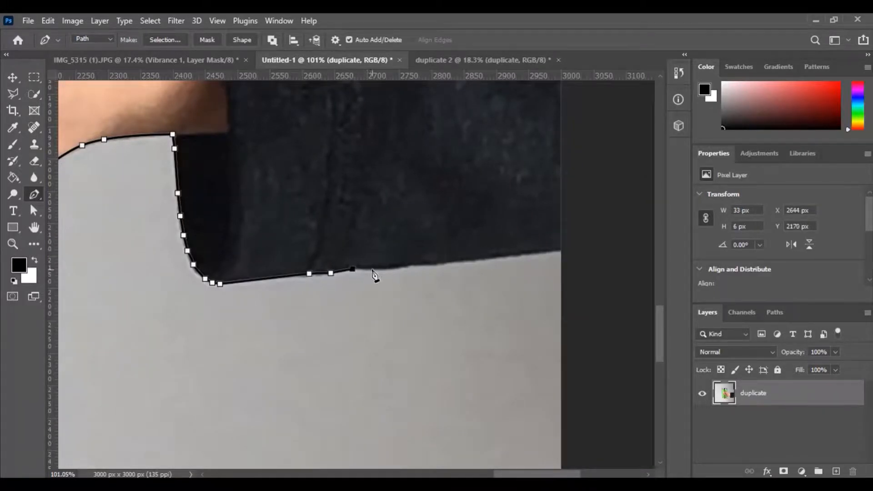
click(376, 270)
click(414, 266)
click(439, 266)
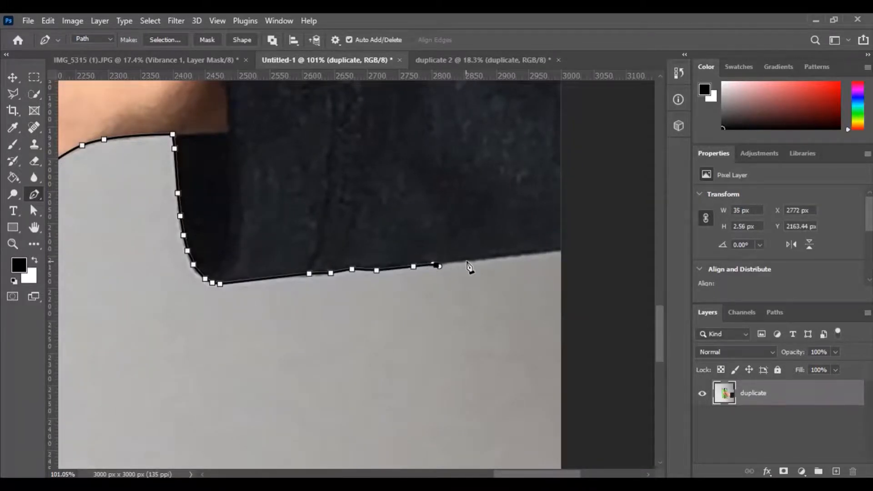
click(562, 250)
Step: Close the path at its starting point where the sleeve's upper edge meets the canvas border
scroll(594, 279, down, 3)
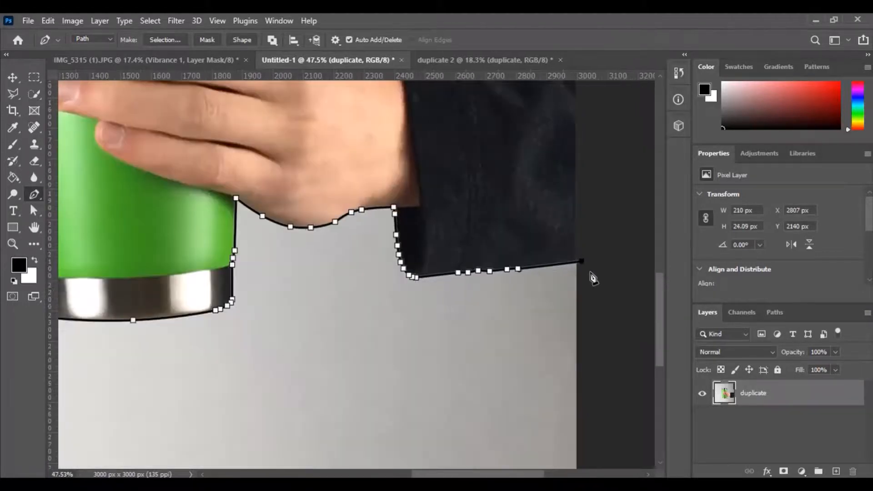
scroll(556, 425, right, 5)
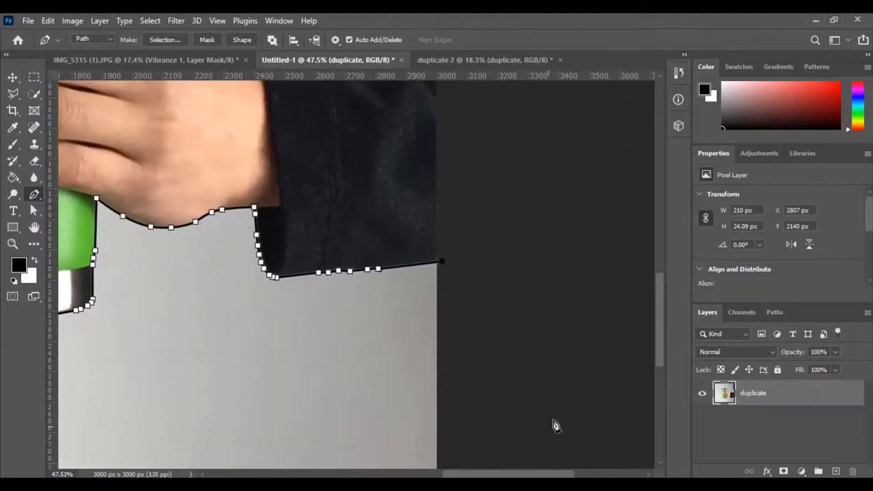
scroll(585, 376, up, 5)
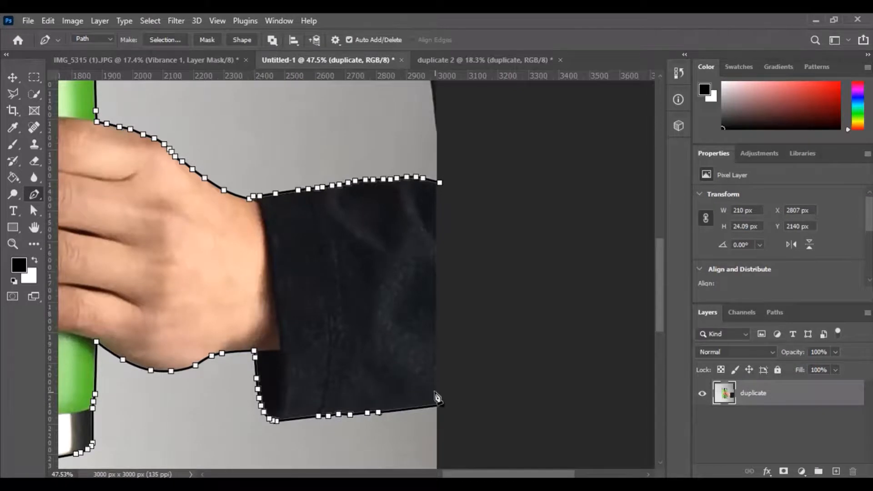
click(441, 187)
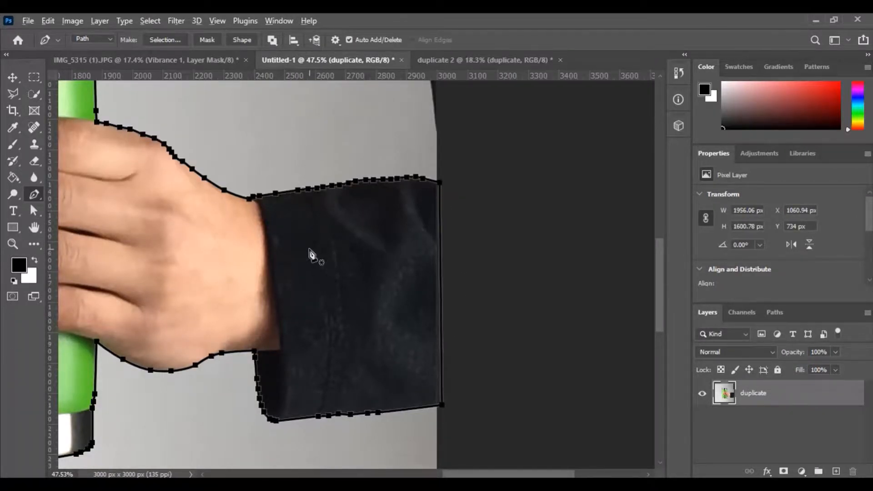
Step: Load the Work Path around the tumbler, hand and sleeve as a selection
scroll(312, 253, down, 5)
scroll(278, 258, up, 2)
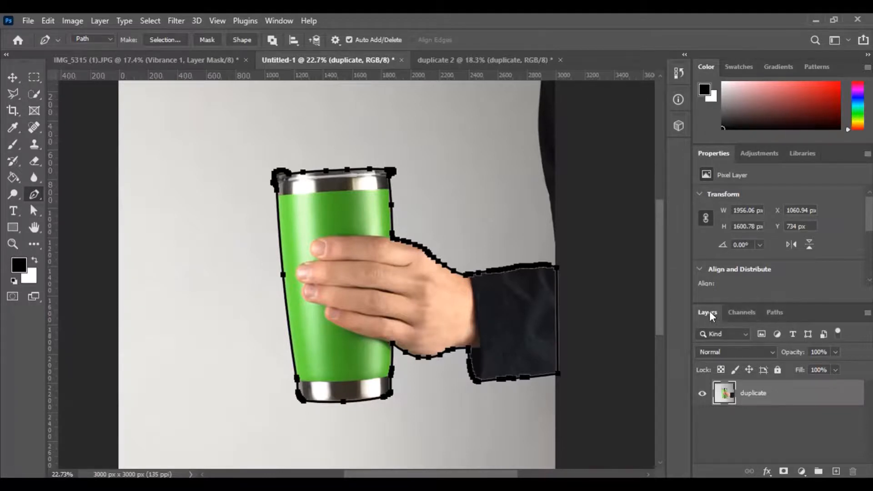
click(774, 312)
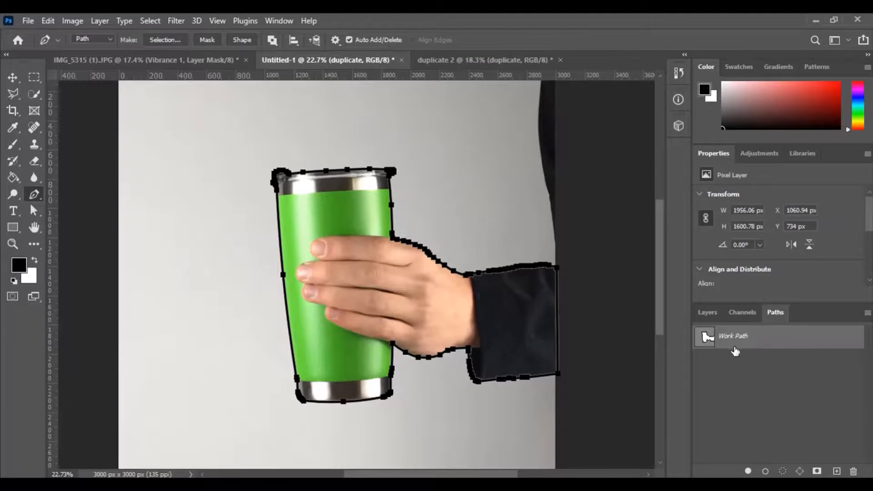
ctrl+click(708, 340)
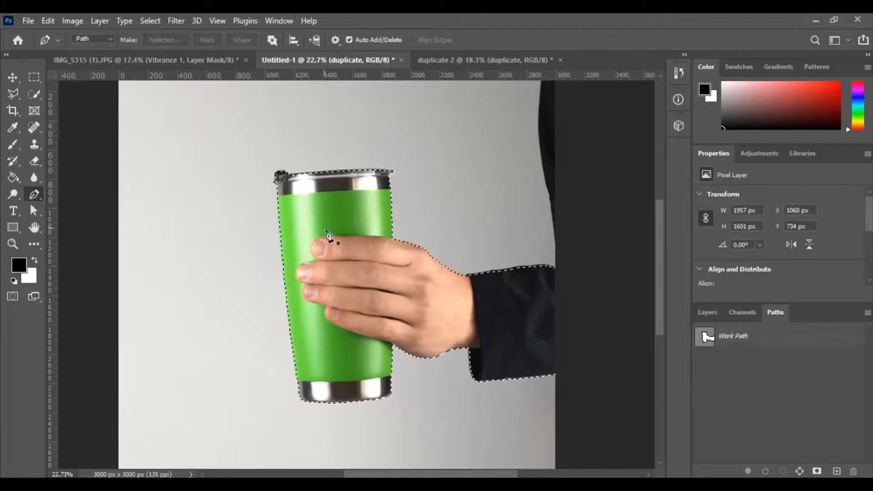
Step: Invert the selection so that it covers the background instead of the subject
scroll(340, 283, up, 3)
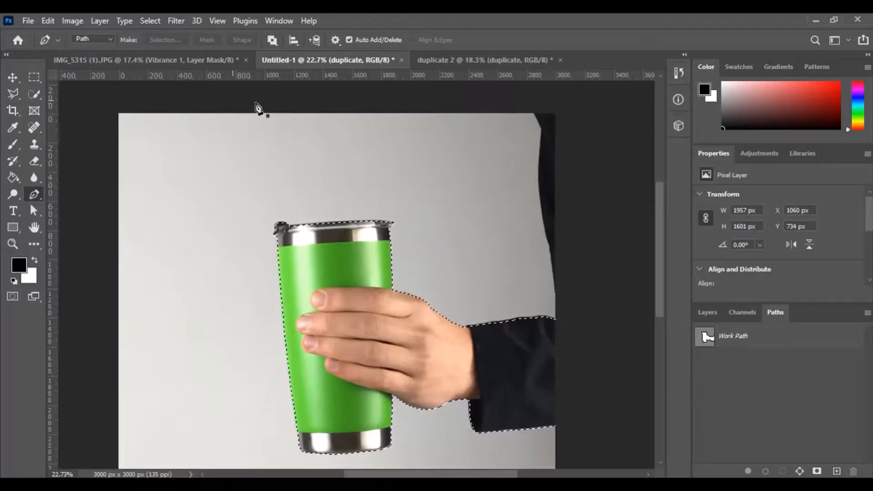
scroll(111, 282, down, 5)
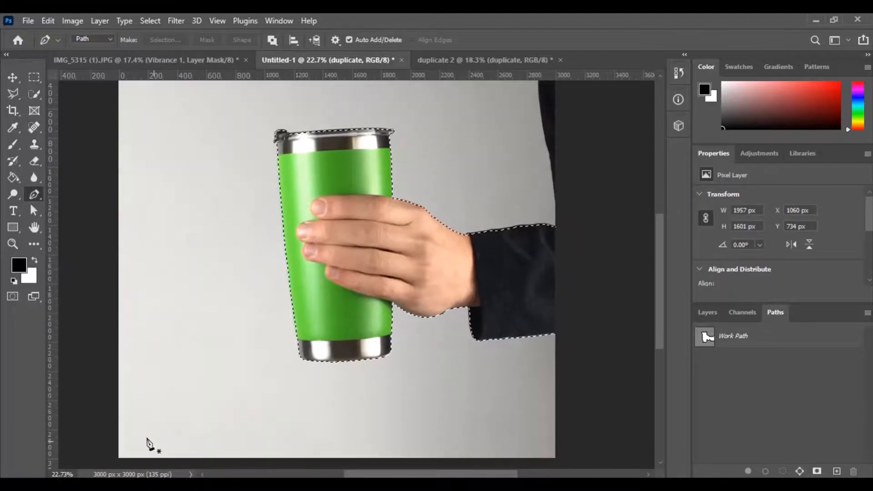
scroll(273, 363, up, 2)
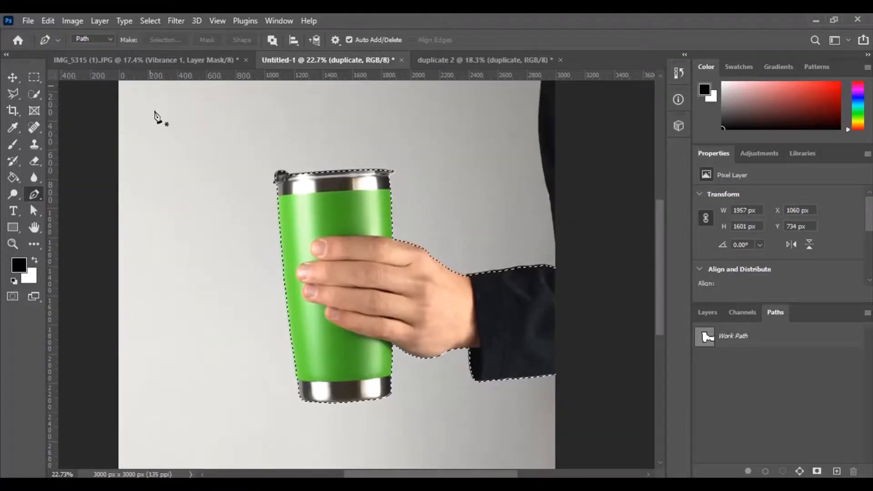
click(150, 21)
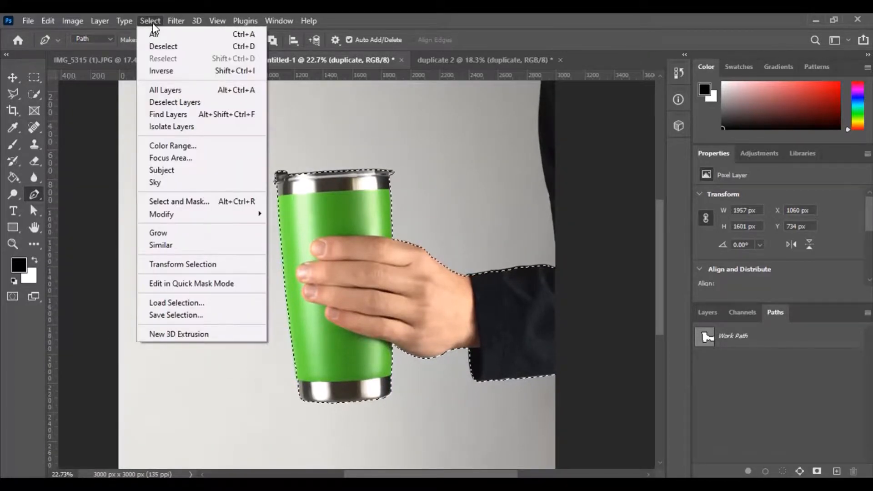
click(172, 72)
Step: Delete the selected gray background from the duplicate layer and deselect
scroll(546, 209, up, 2)
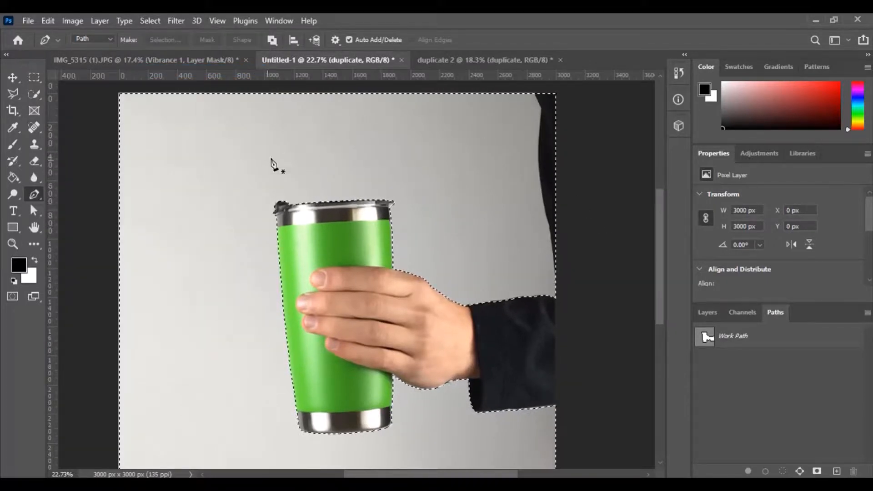
scroll(364, 347, down, 3)
scroll(458, 380, up, 3)
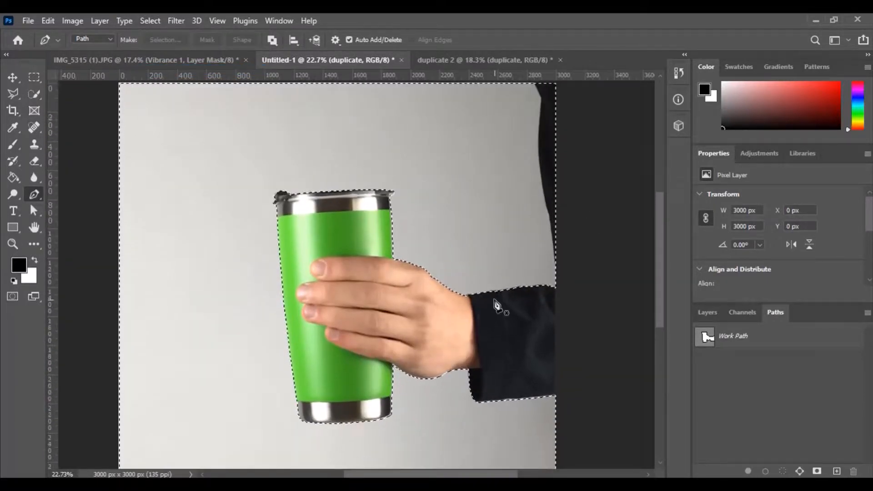
scroll(497, 306, down, 2)
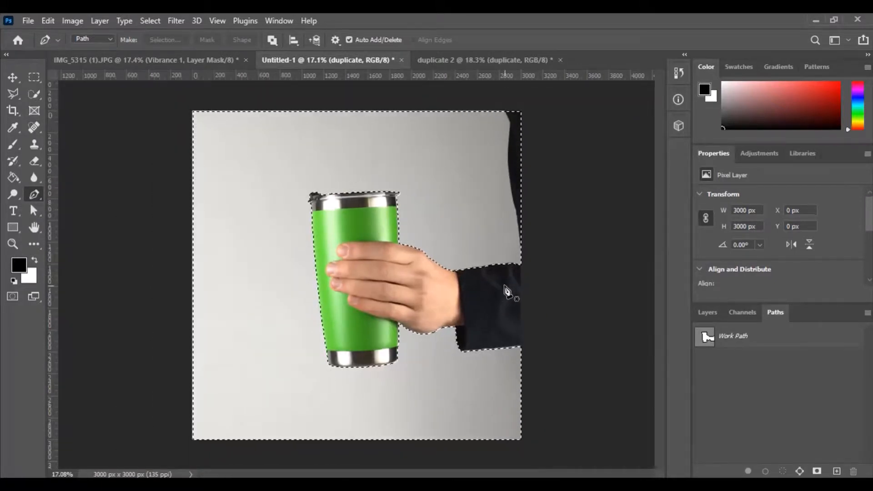
key(Delete)
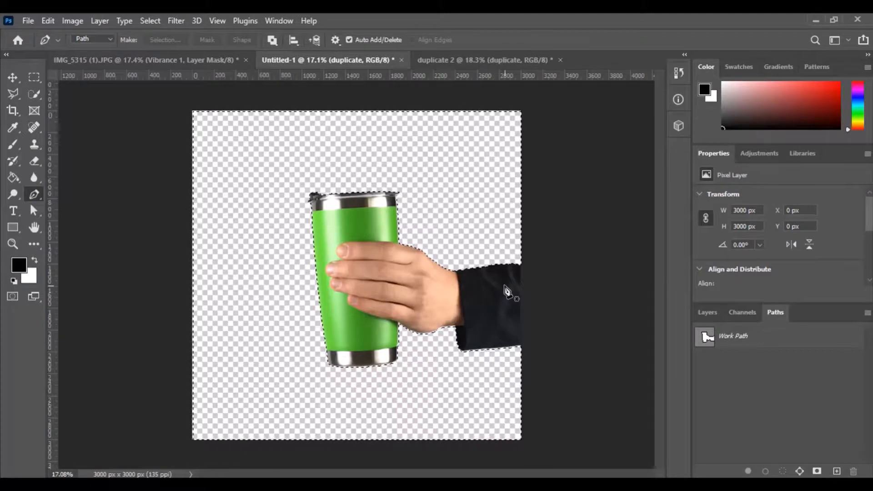
key(ctrl+j)
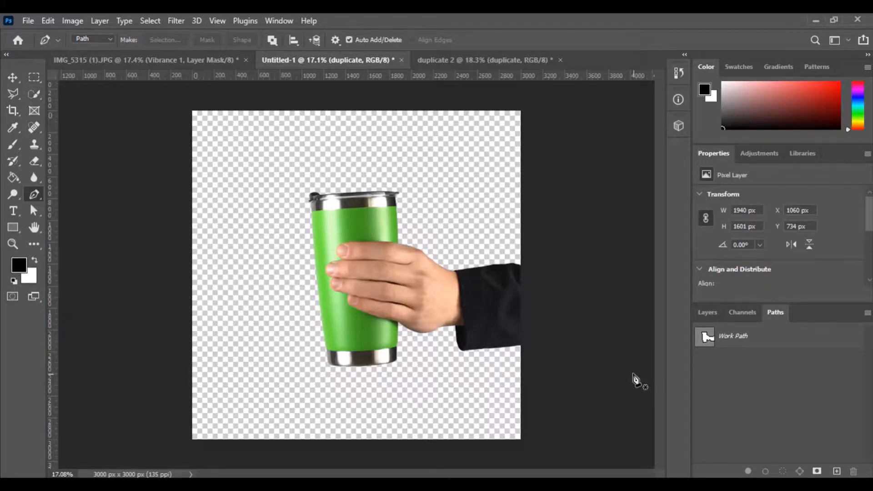
Step: Add a Solid Color fill layer in white (ffffff) and place it beneath the duplicate layer
click(708, 315)
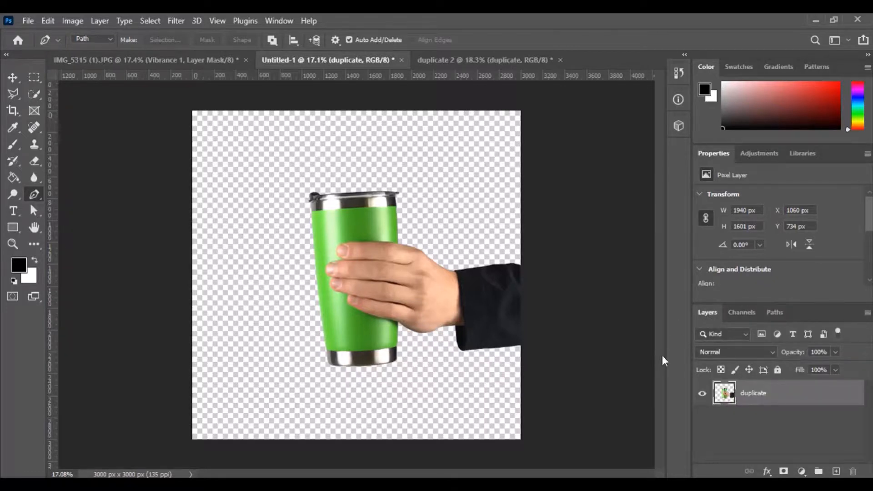
click(802, 472)
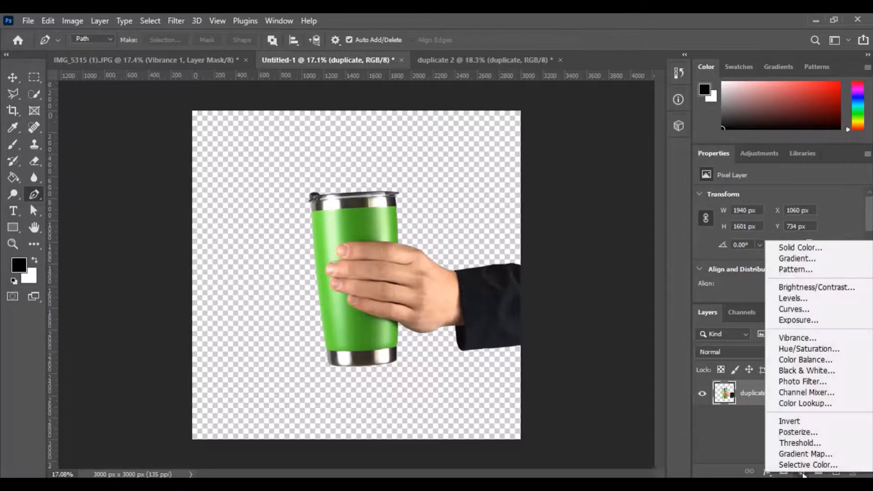
click(798, 250)
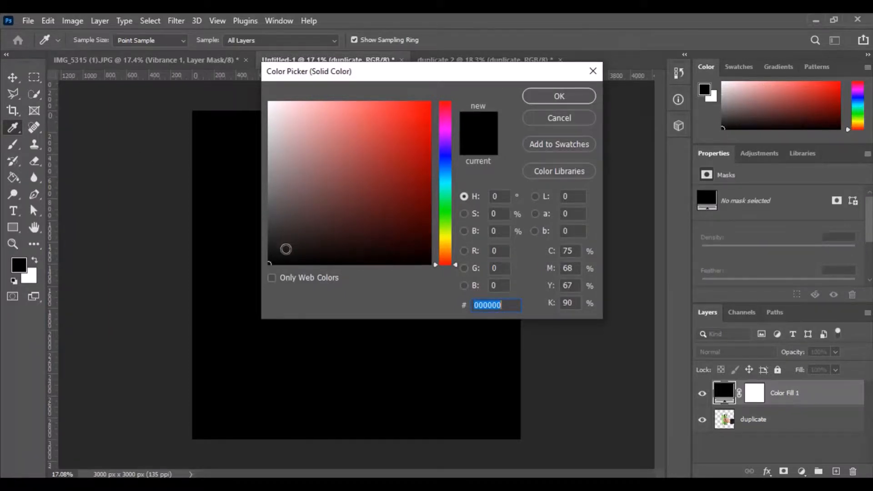
drag(285, 248, 235, 58)
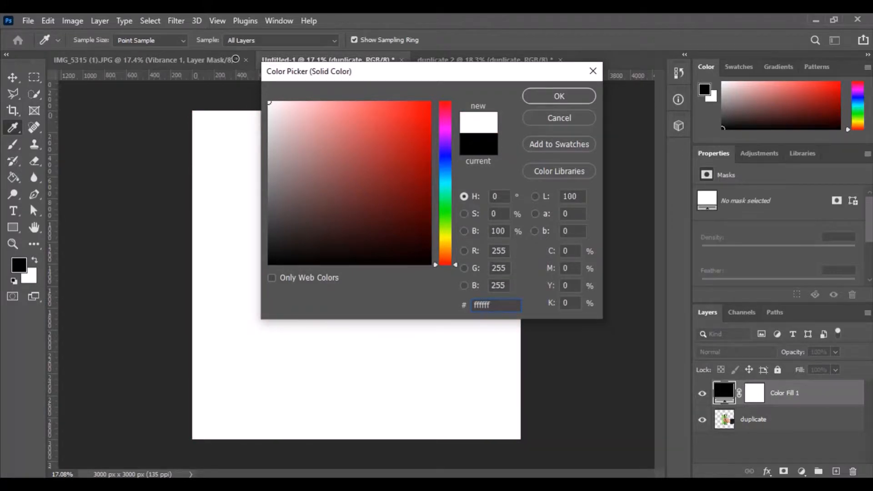
click(559, 96)
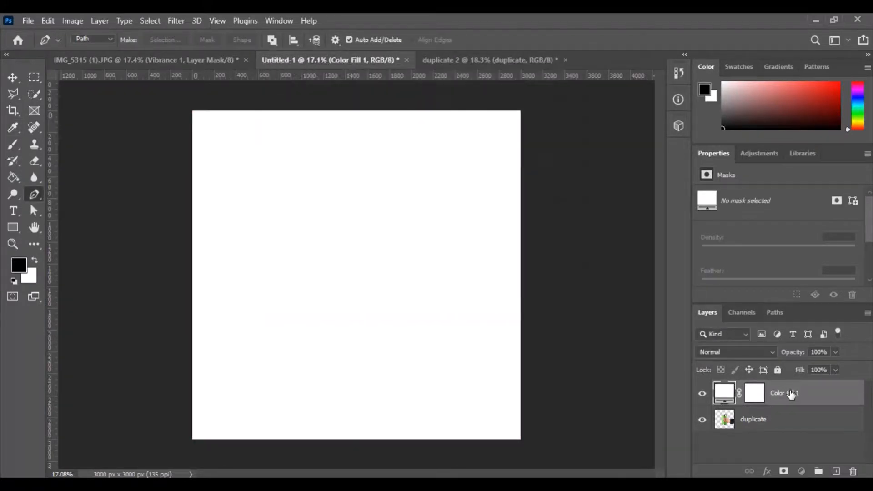
drag(792, 394, 783, 428)
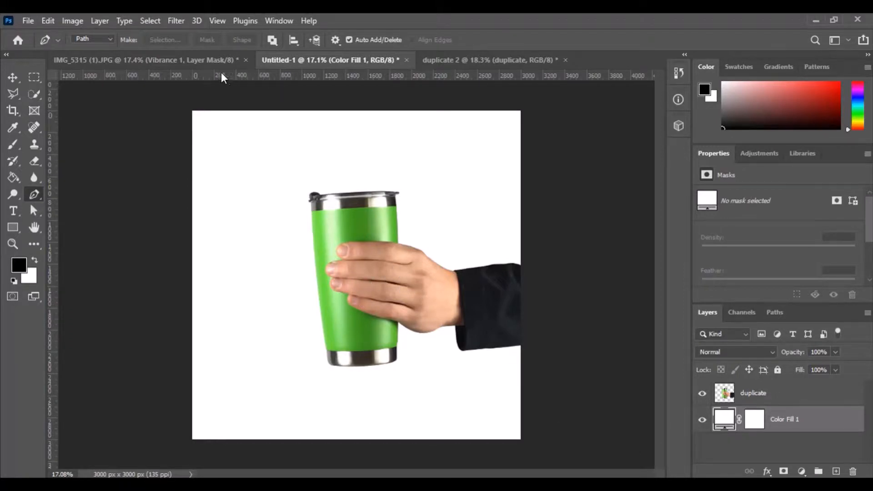
Step: Compare the cutout on white with the finished version in the IMG_5315 (1).JPG document
click(160, 58)
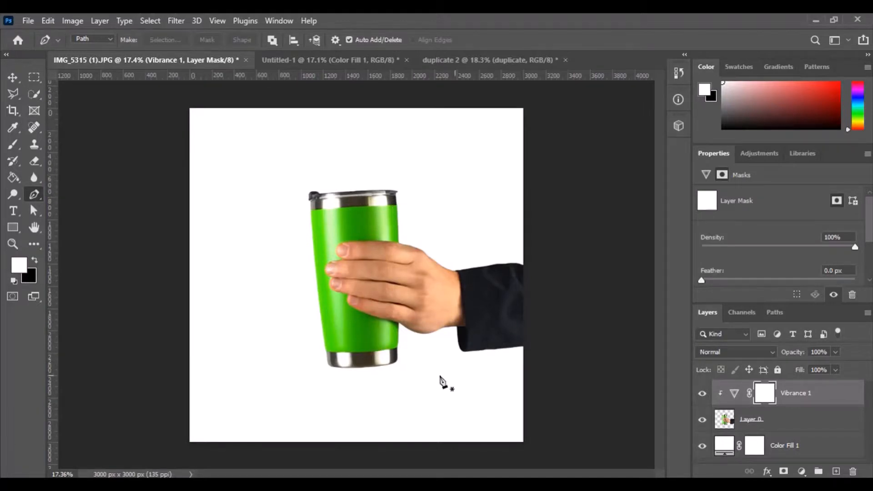
click(334, 61)
key(x)
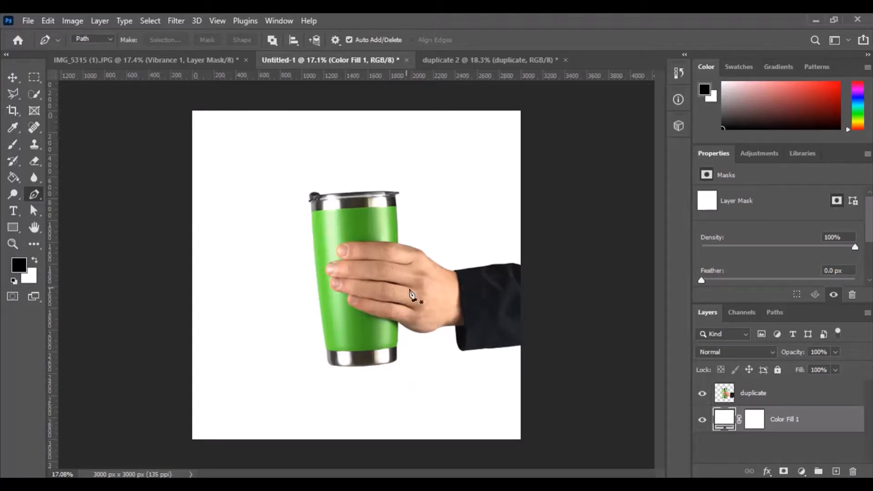
click(165, 59)
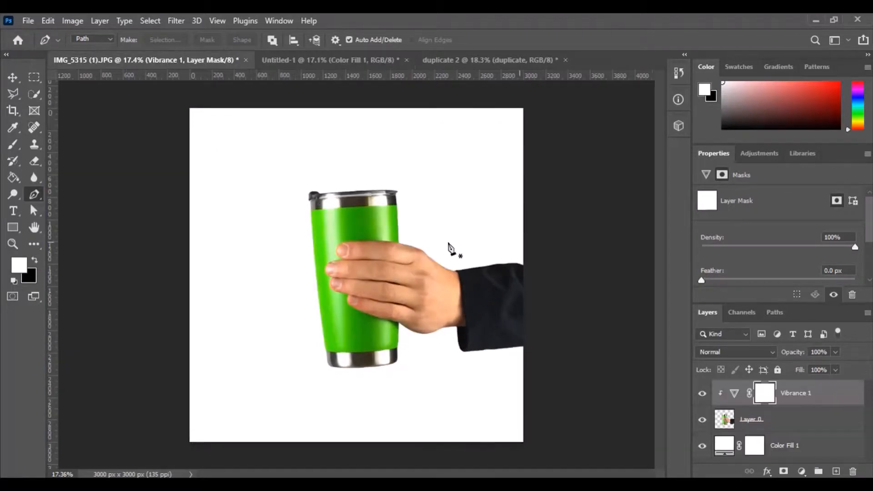
click(345, 59)
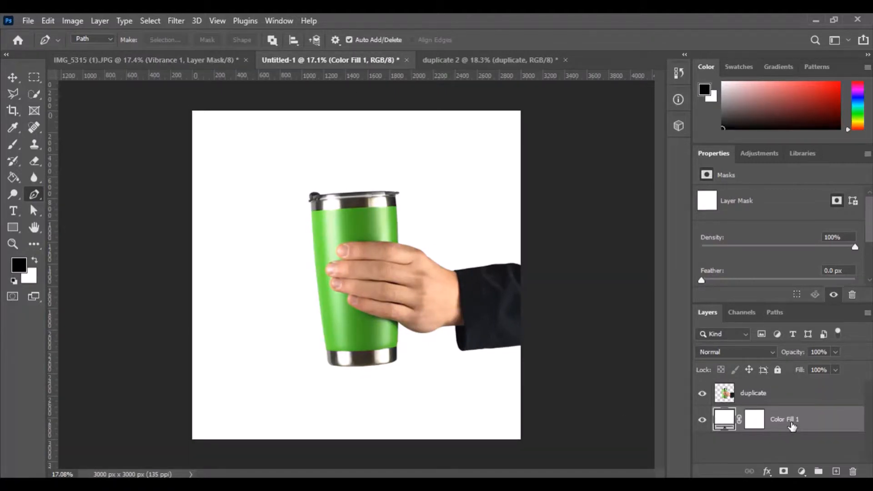
Step: Add a Vibrance adjustment layer above the duplicate layer with Vibrance +52 and Saturation +21
click(774, 400)
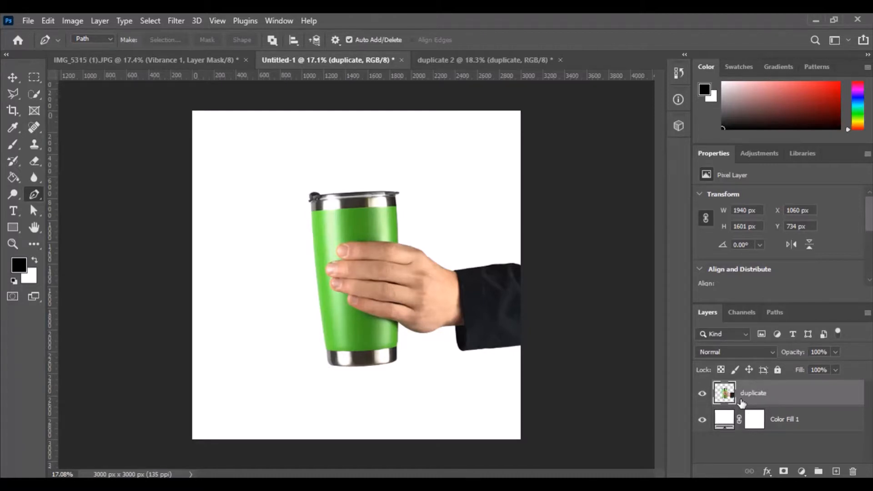
click(758, 154)
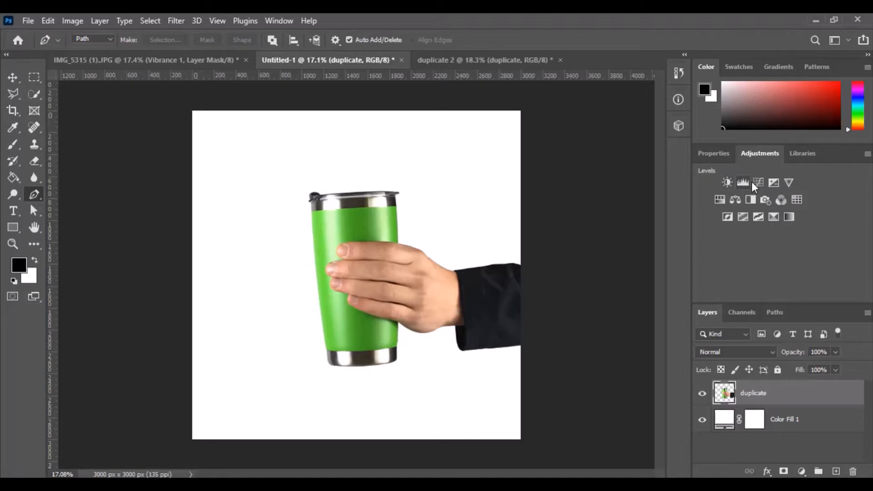
click(789, 183)
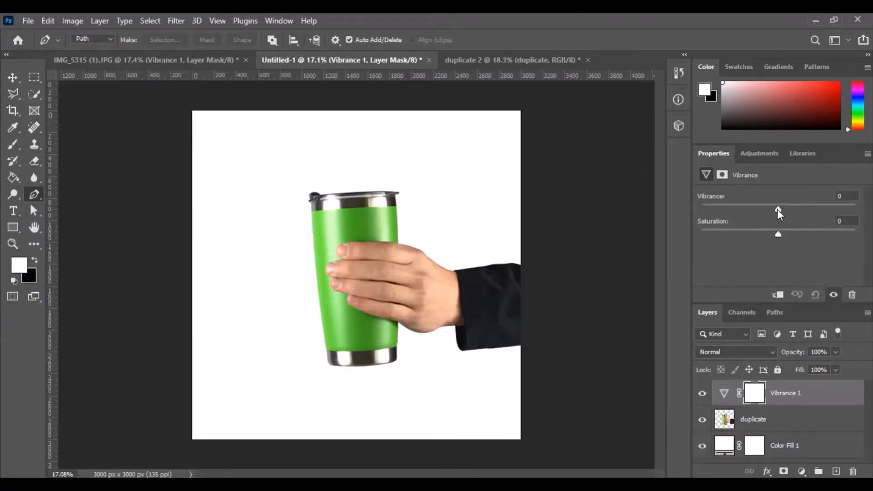
drag(778, 210, 808, 213)
key(ctrl+z)
click(818, 206)
mouse_move(779, 234)
mouse_down()
mouse_move(800, 236)
mouse_move(771, 236)
mouse_move(812, 236)
mouse_move(741, 230)
mouse_move(851, 243)
mouse_move(773, 236)
mouse_move(794, 240)
mouse_up()
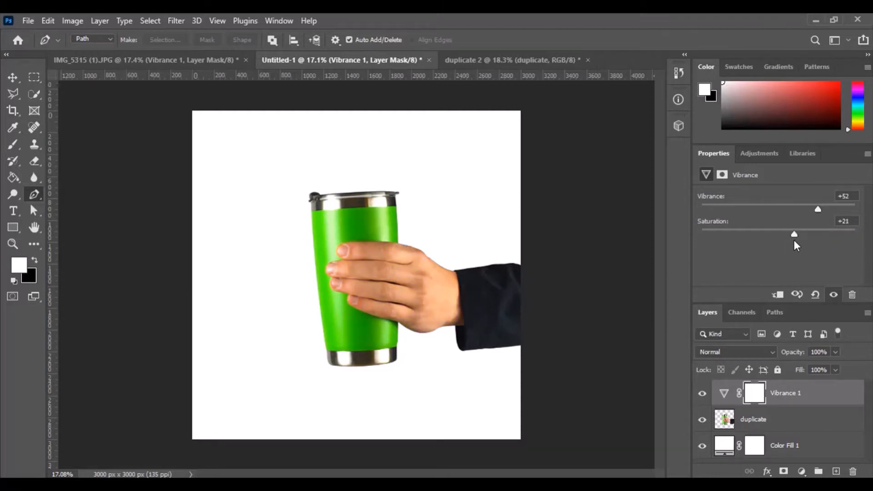
Step: Compare the colours with the IMG_5315 (1).JPG document and examine the cutout edges along the tumbler and hand up close
click(189, 64)
click(309, 61)
scroll(387, 267, up, 6)
scroll(455, 236, up, 3)
scroll(373, 228, up, 10)
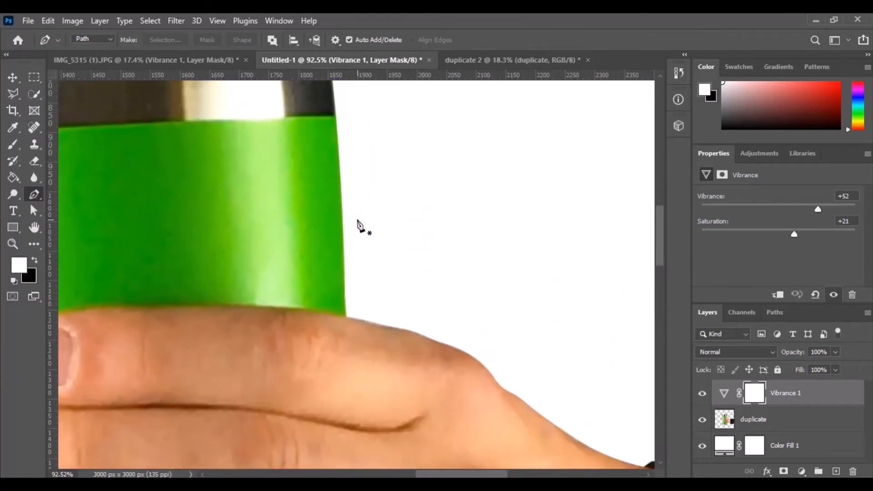
scroll(358, 221, down, 2)
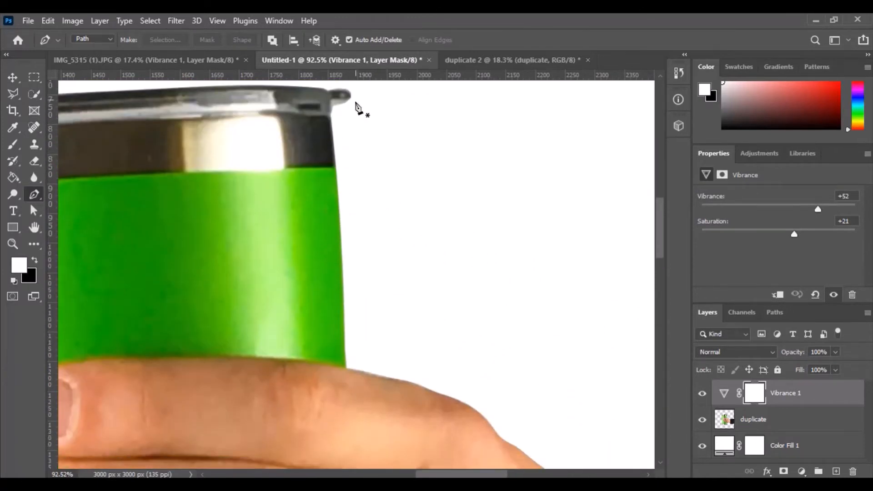
scroll(394, 226, down, 15)
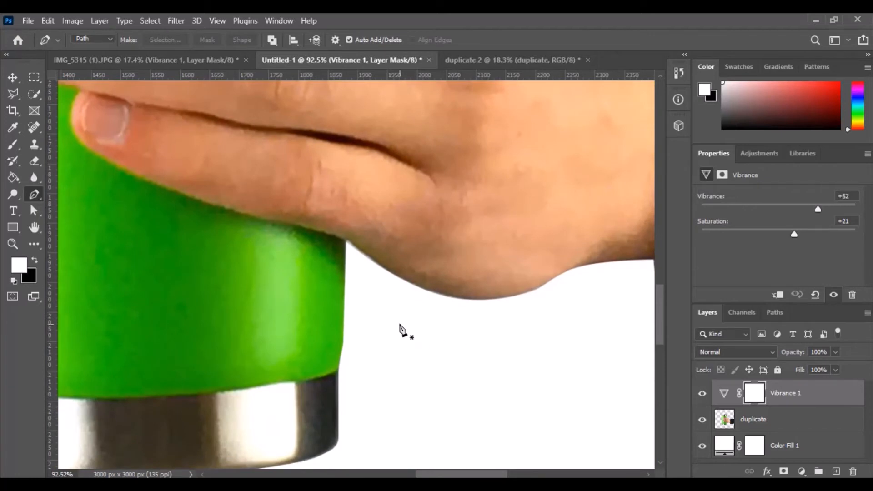
scroll(400, 329, down, 6)
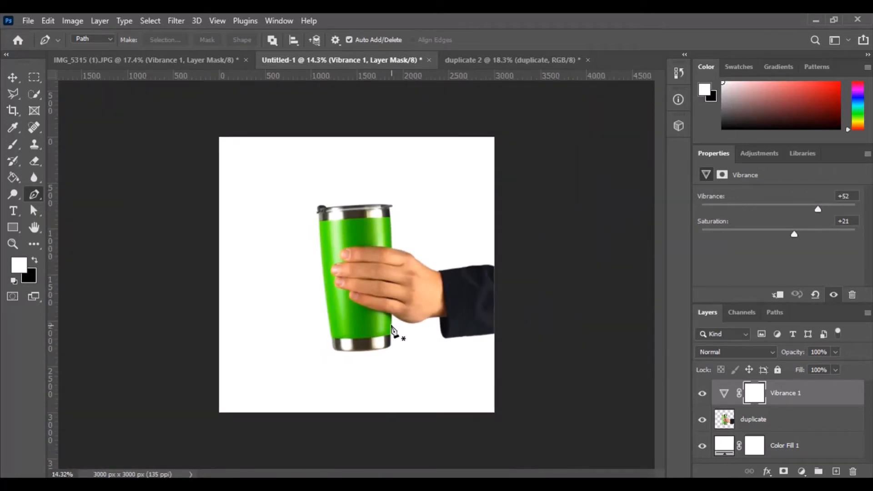
scroll(391, 328, up, 1)
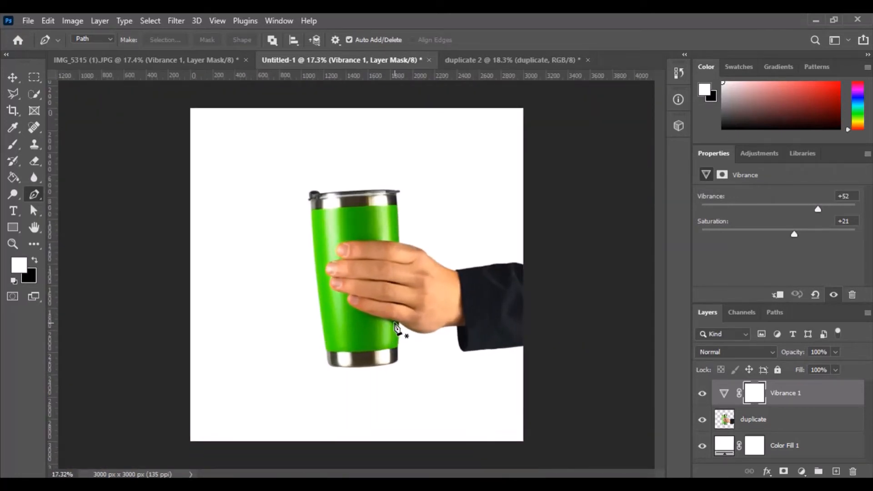